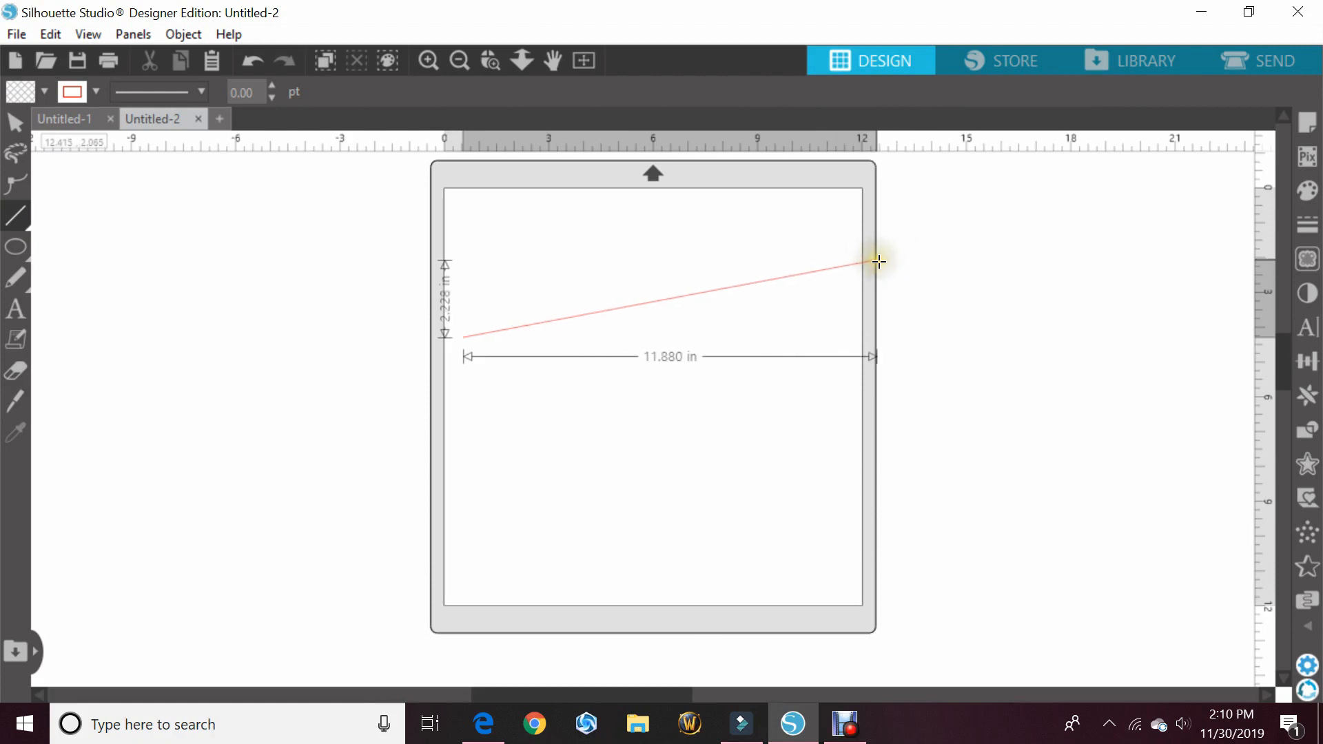
Step: Draw a slanted guide line about 11.97 in wide and 2.29 in high, and move it into the upper part of the page
left_click(882, 261)
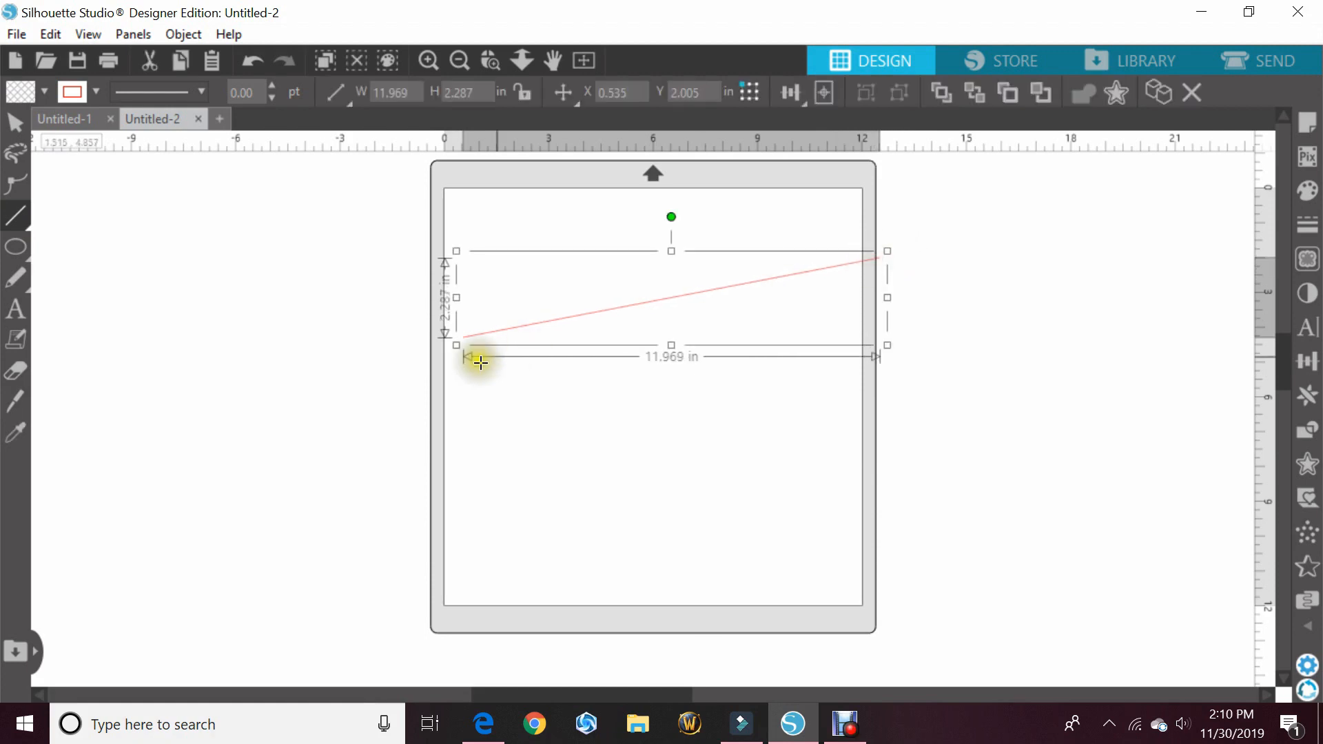
left_click(15, 125)
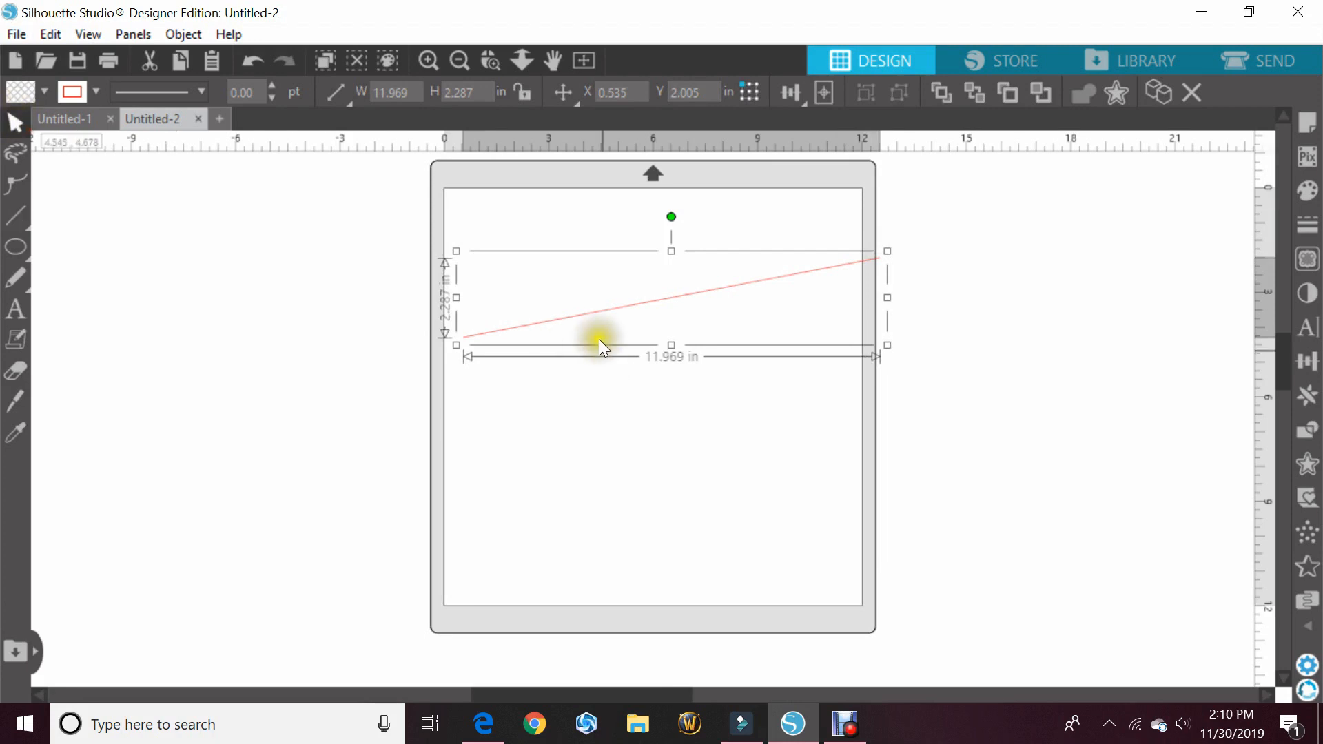
left_click_drag(593, 330, 572, 261)
Step: Copy the slanted guide line and paste a second one onto the page
right_click(573, 262)
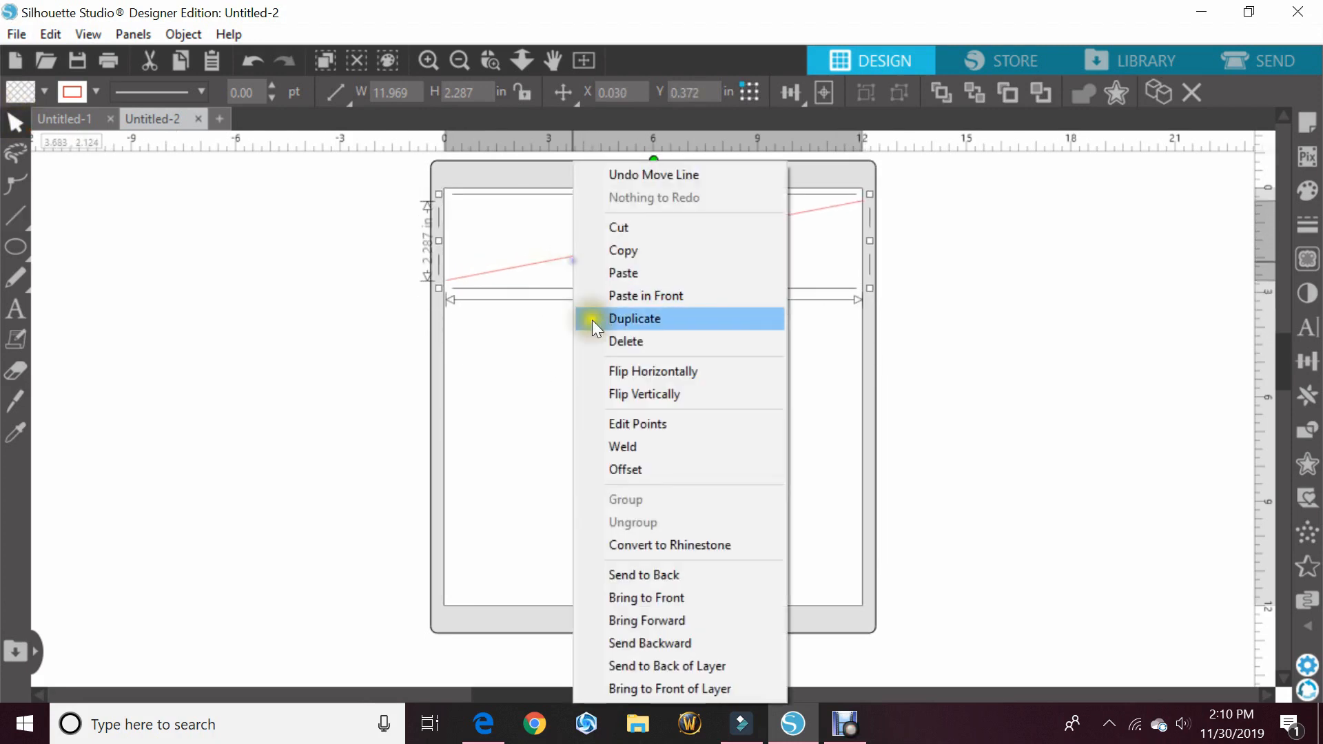
left_click(621, 256)
right_click(580, 352)
left_click(601, 453)
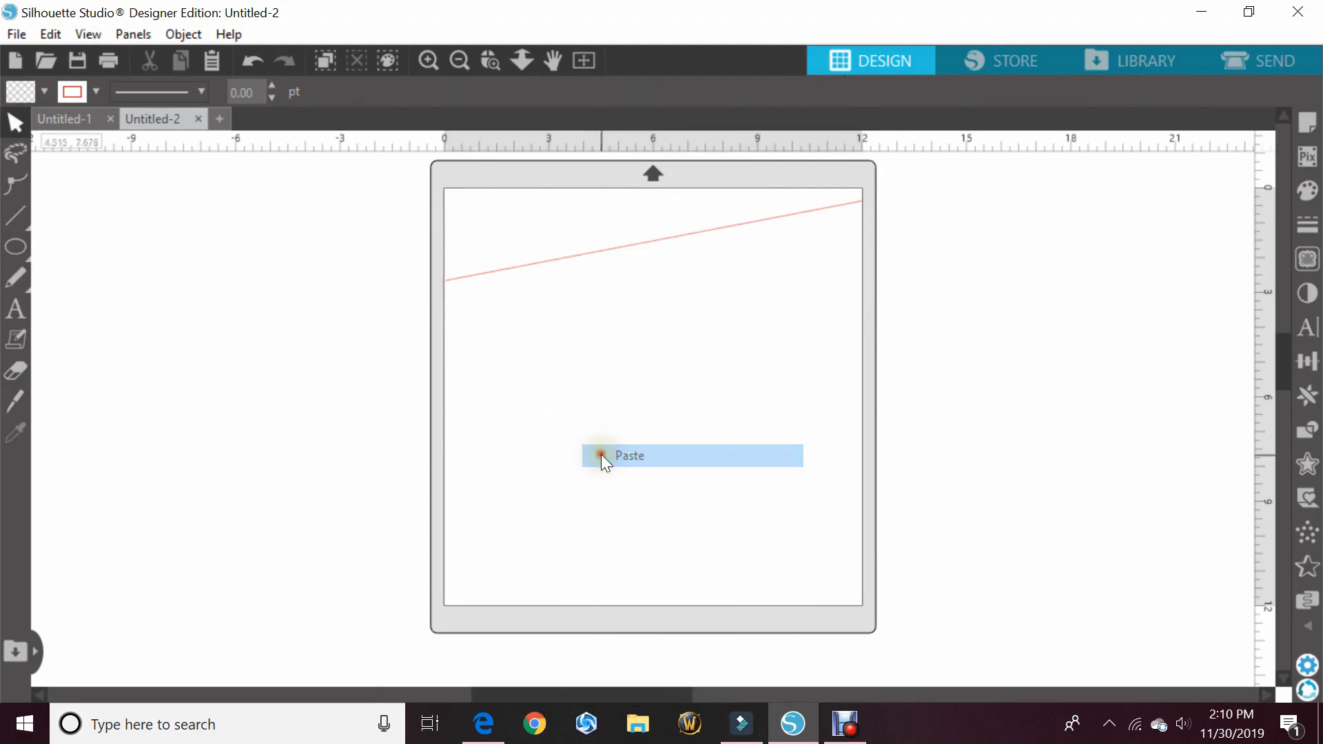
Step: Flip the pasted line vertically and place it below the first so the two lines fan out across the page
right_click(595, 290)
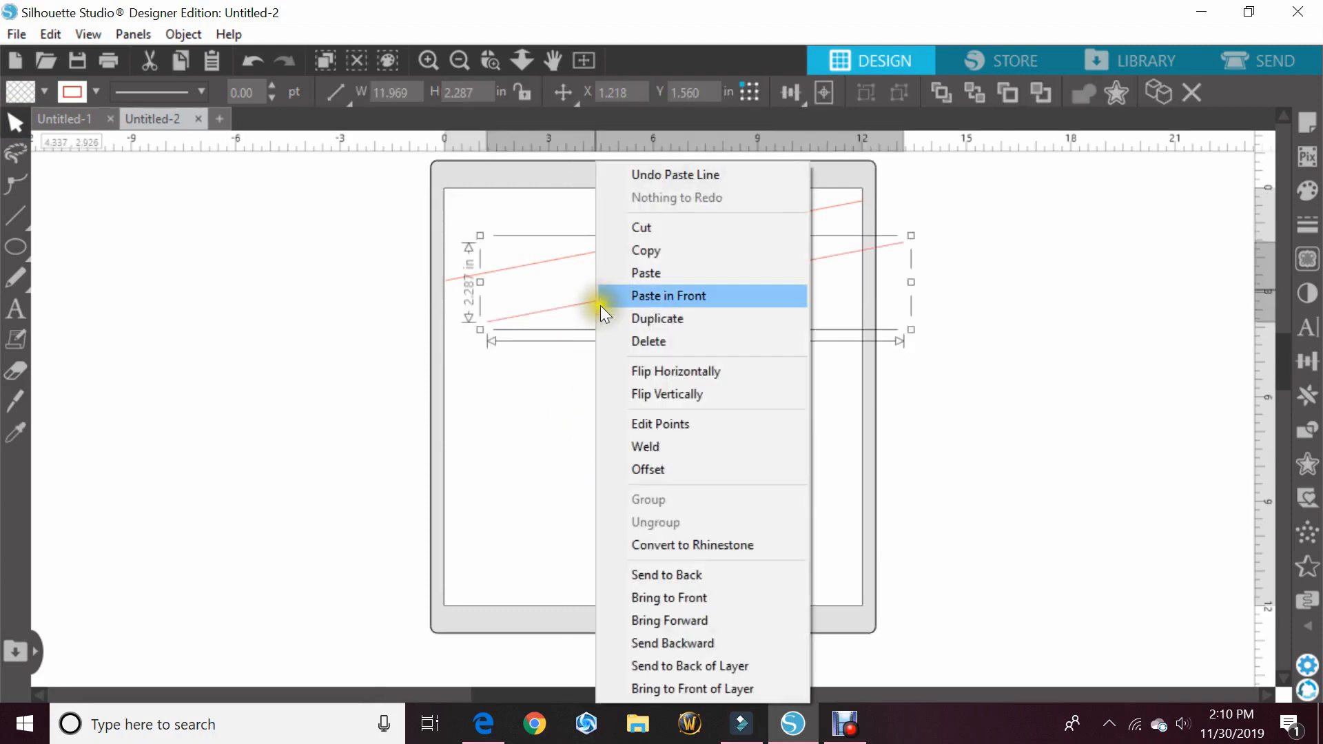
left_click(625, 382)
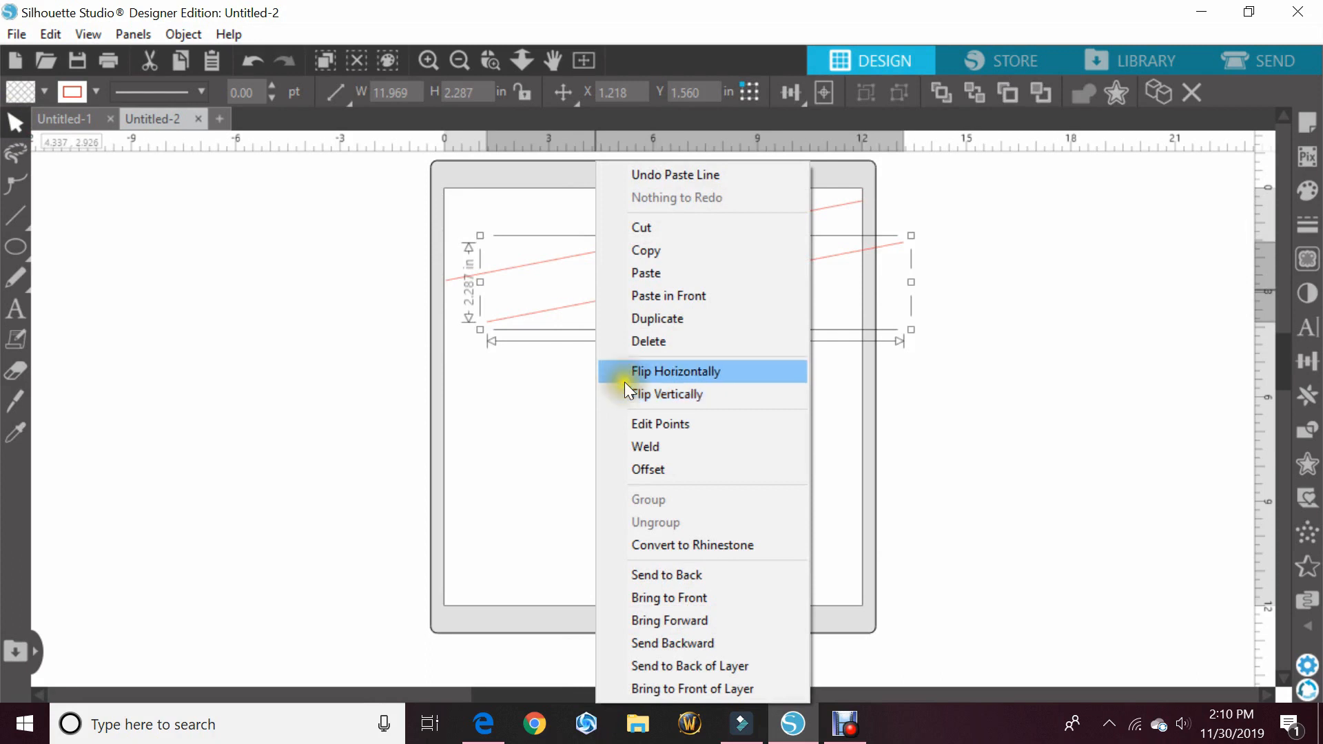
left_click(626, 387)
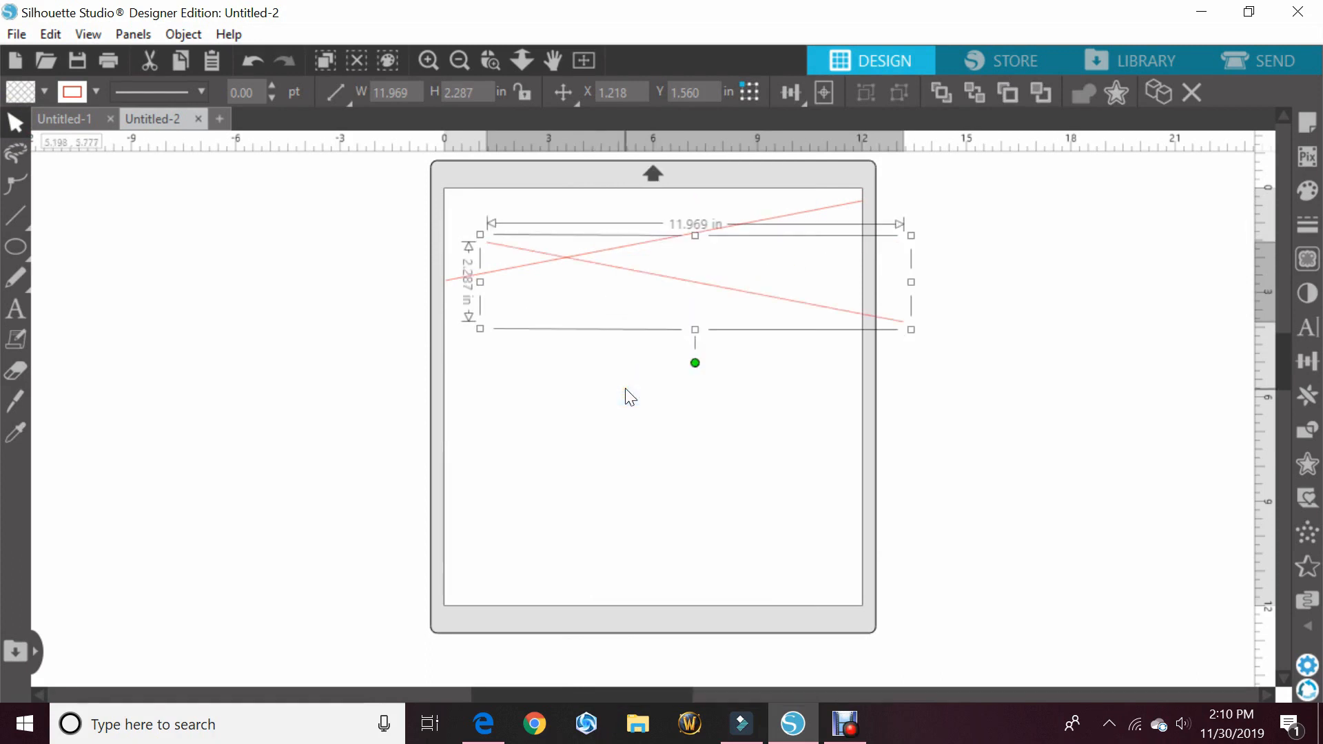
left_click_drag(598, 276, 557, 339)
left_click(510, 460)
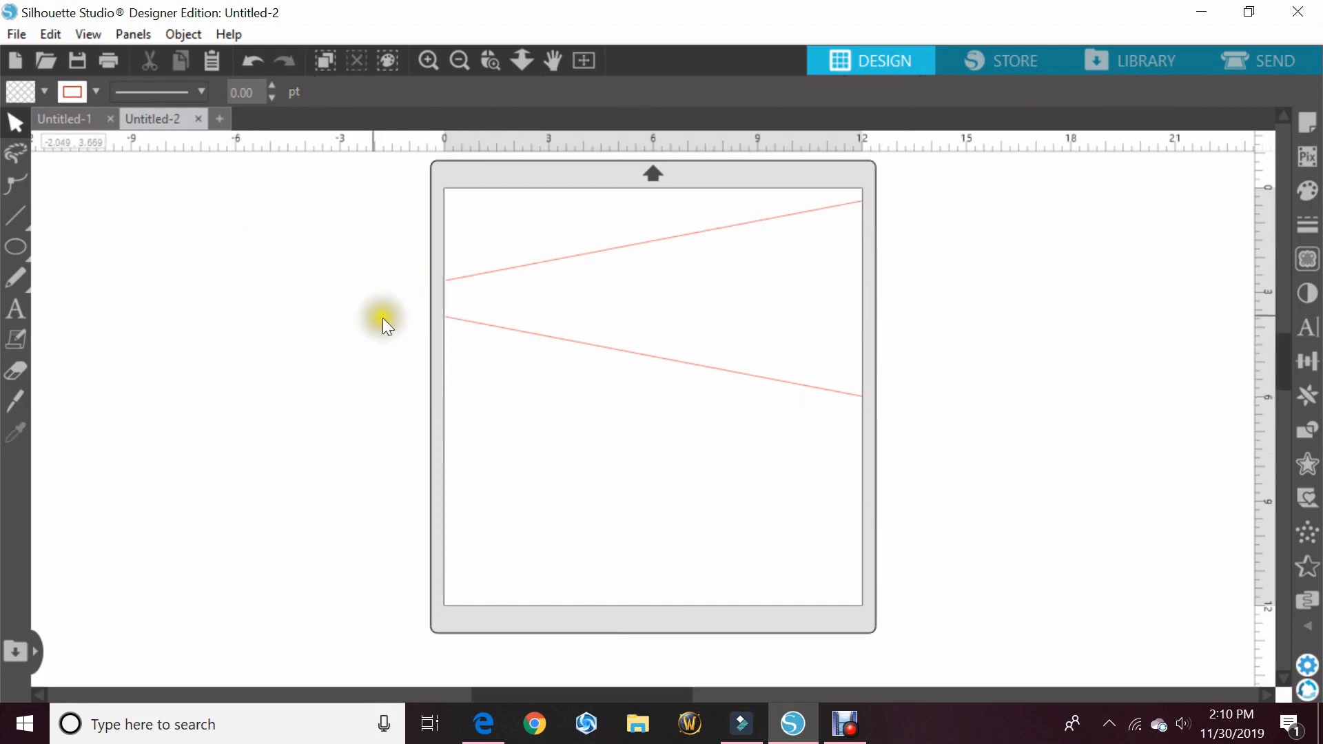
Step: Add the text "WILLOW" in Impact at 72 pt below the two guide lines
left_click(1308, 335)
left_click(463, 461)
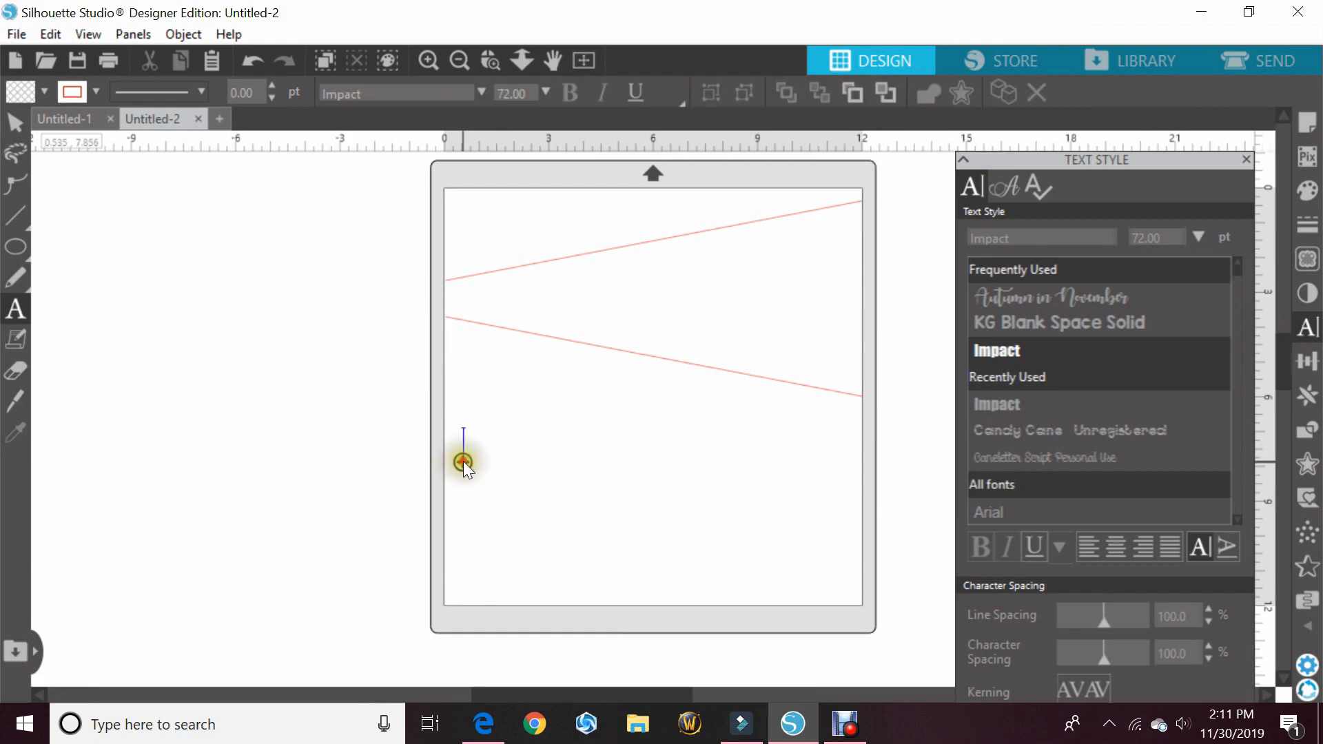
type("WI")
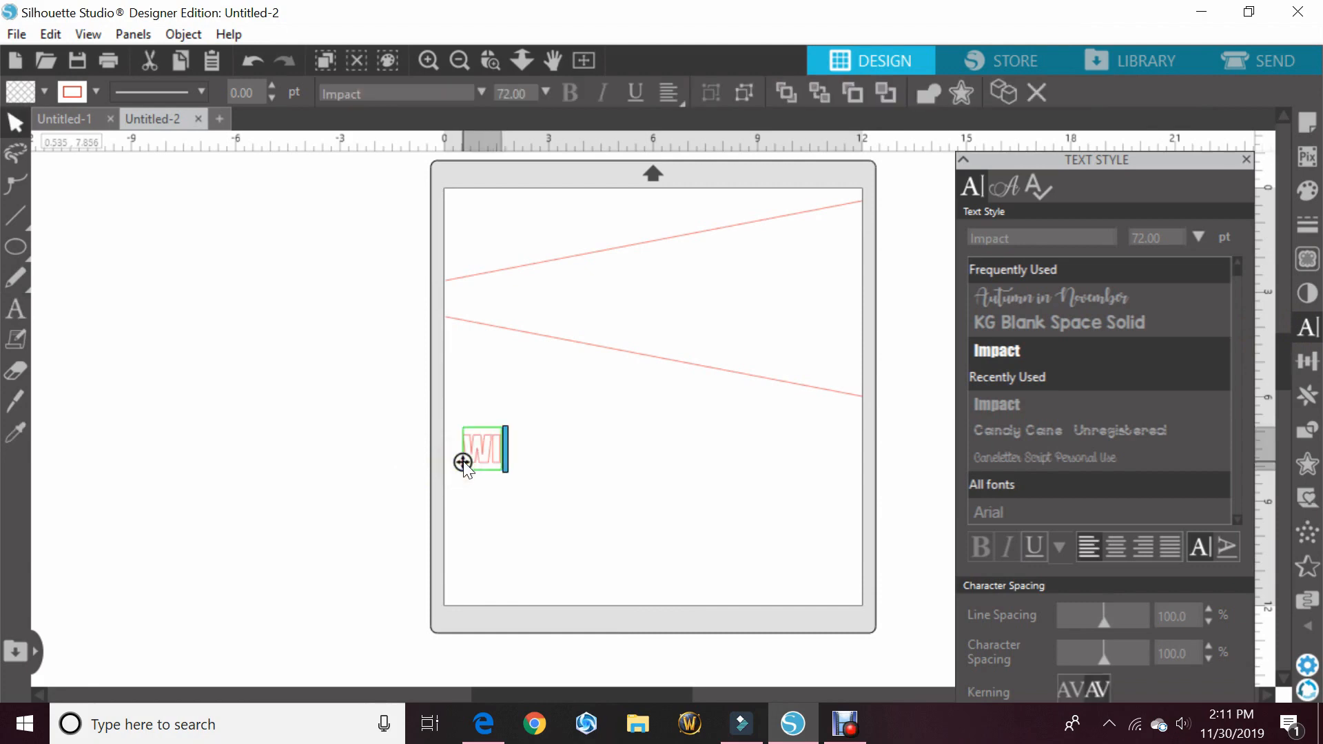
type("LLOW")
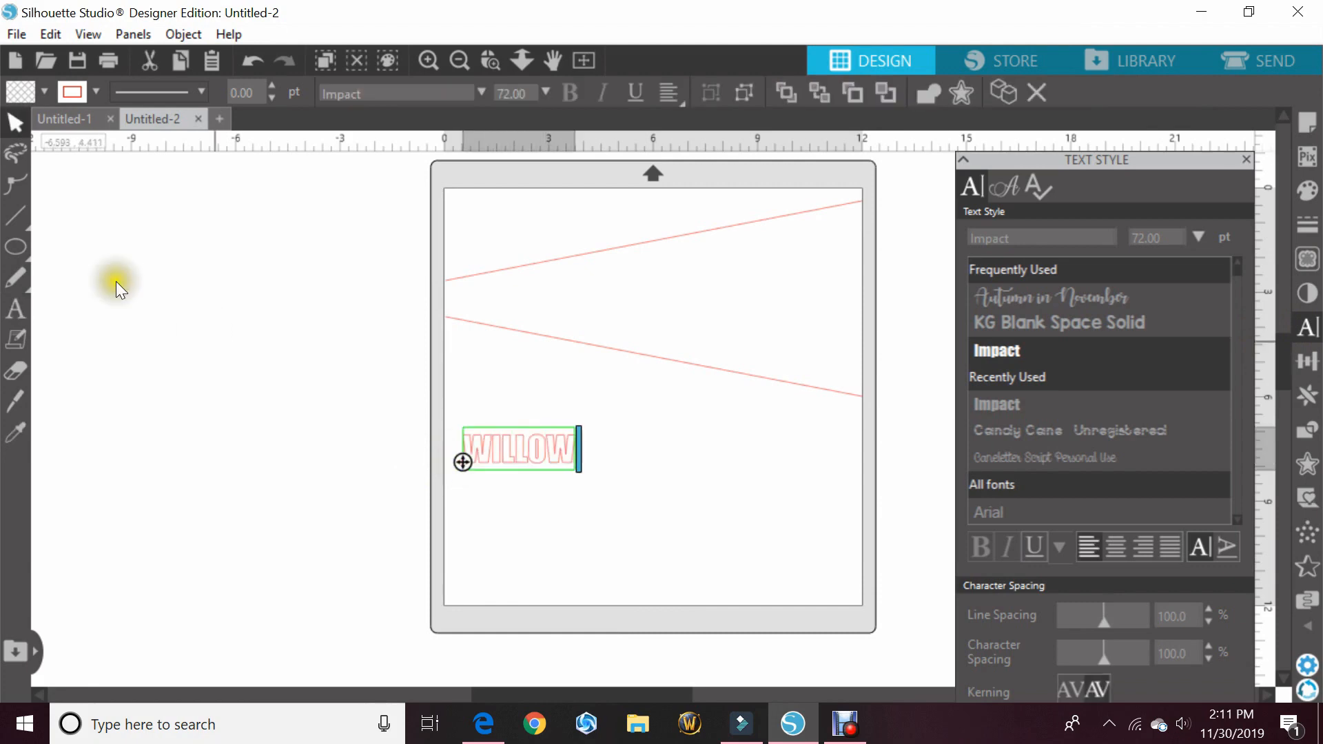
Step: Add "STRONG" as a separate text object beneath WILLOW and close the text style settings
left_click(40, 299)
left_click(463, 513)
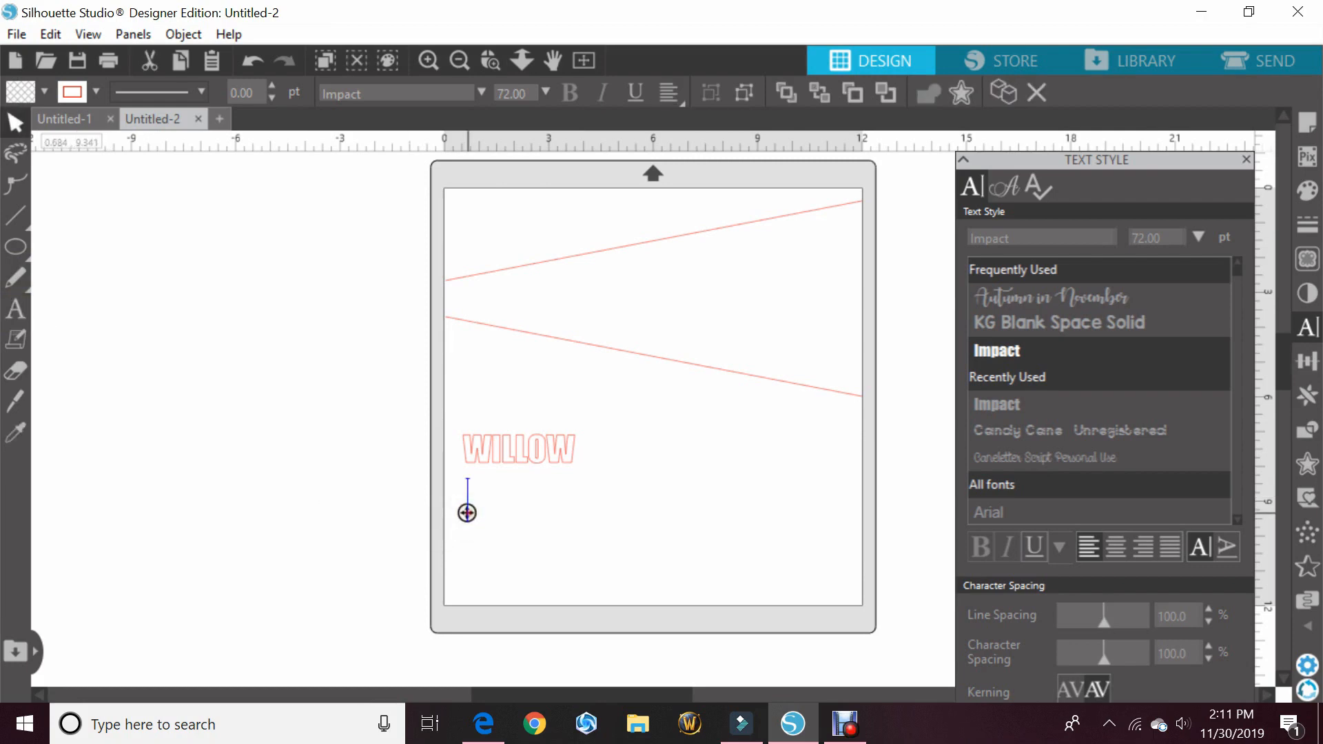
type("STRONG")
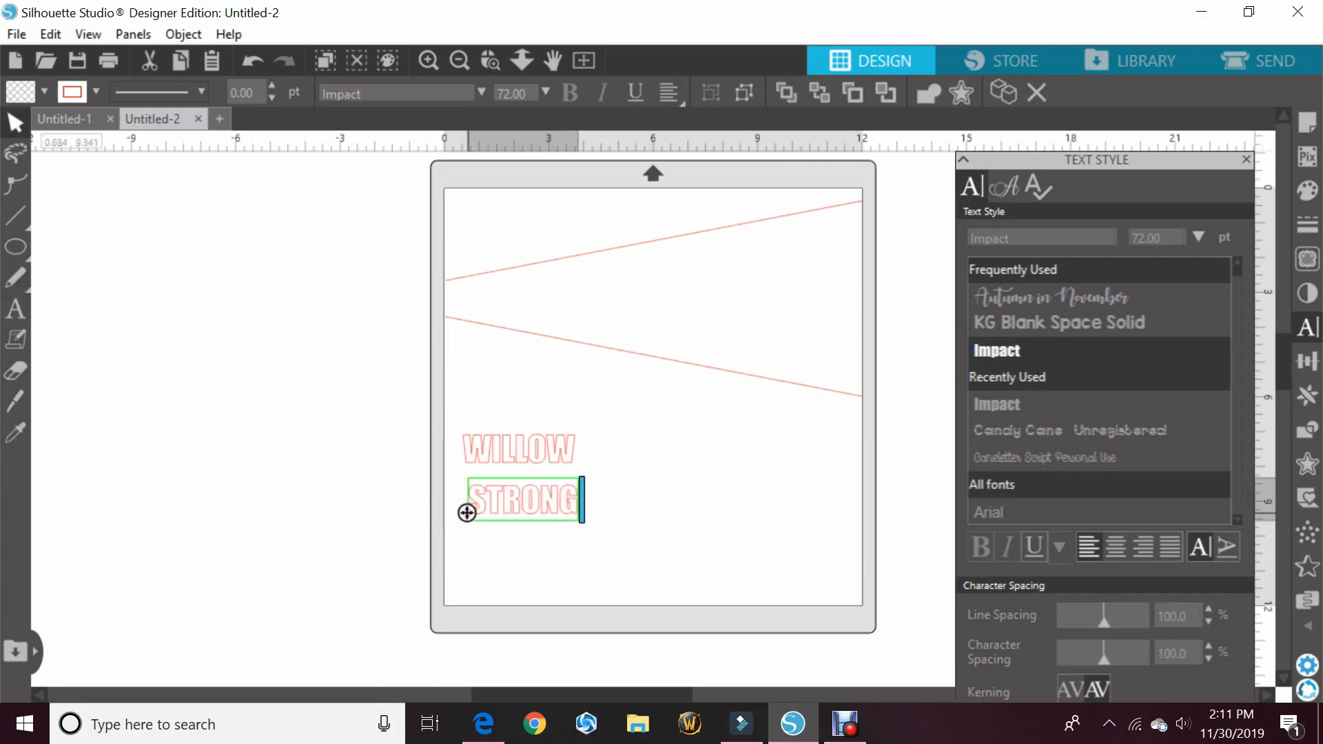
left_click(701, 452)
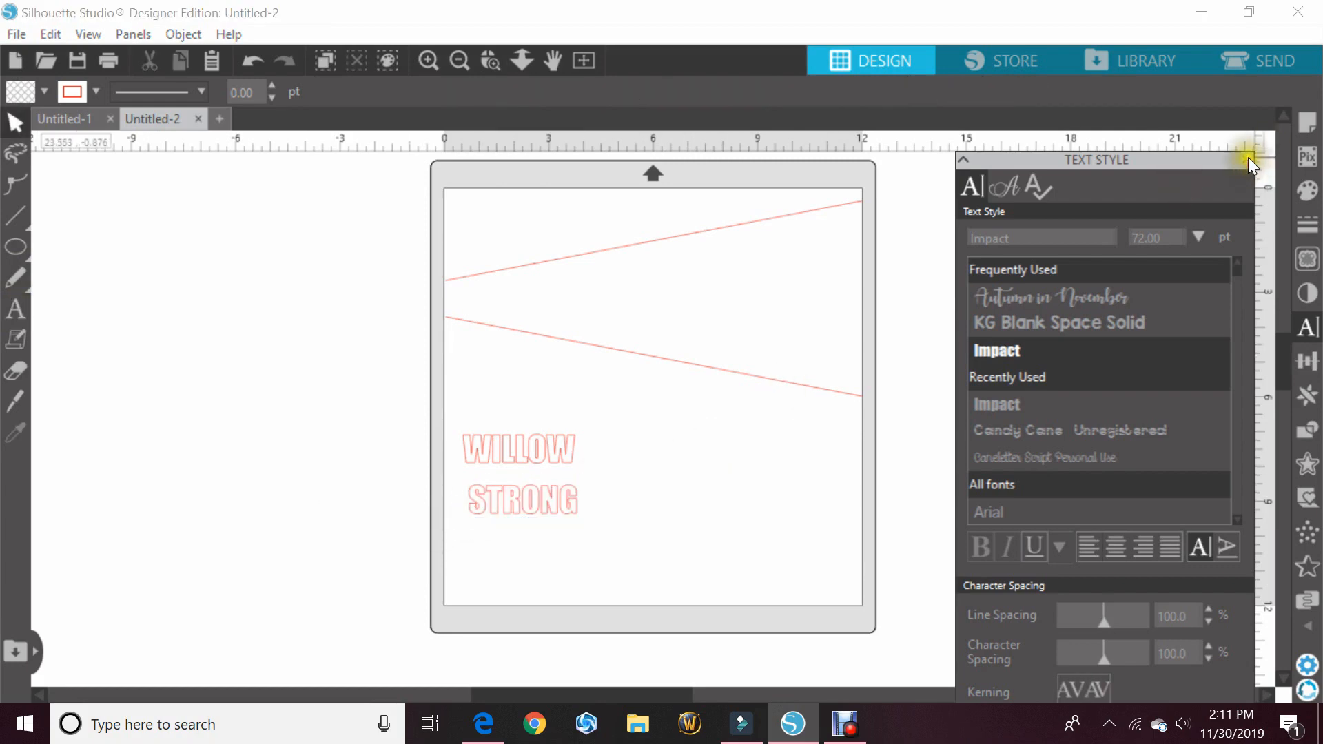
left_click(1245, 159)
Step: Place WILLOW between the guide lines at the page's right side and enlarge it to about 8.96 in wide
left_click_drag(541, 454, 799, 353)
left_click_drag(718, 327, 870, 301)
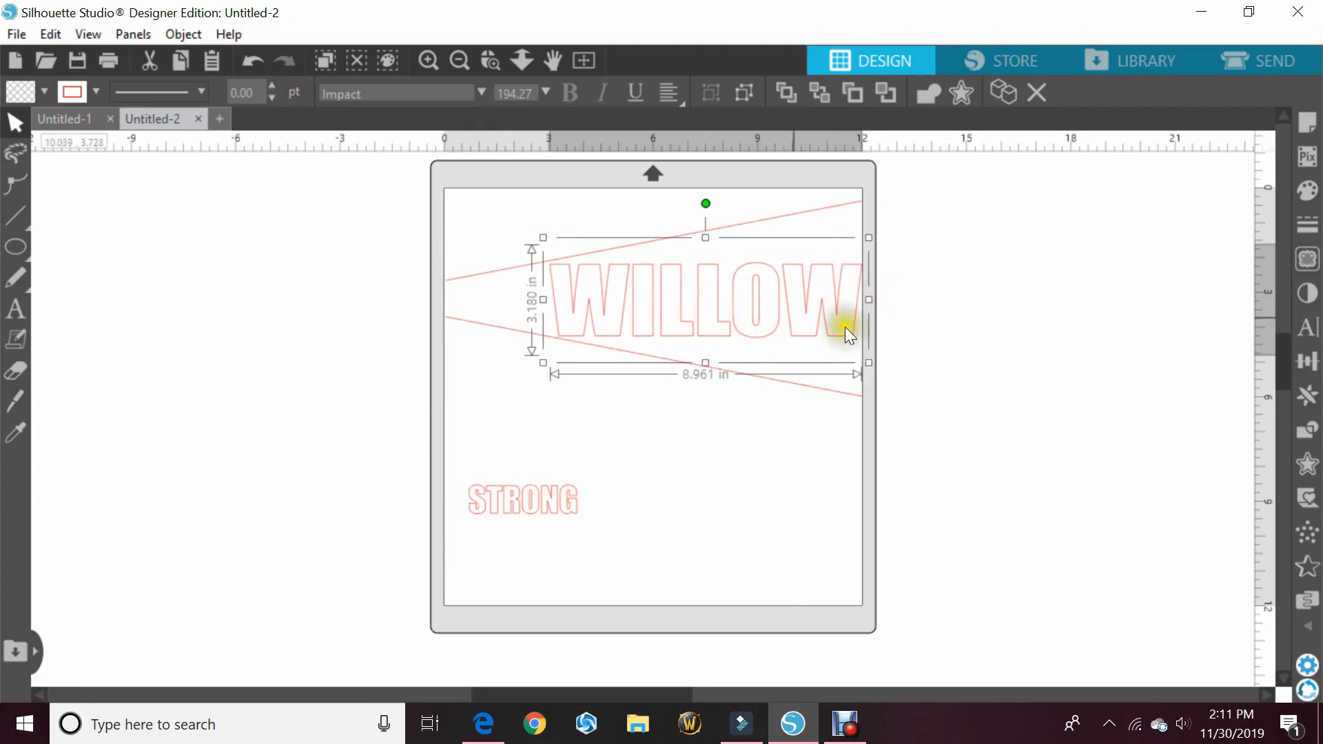
Step: Warp WILLOW, adjusting the corners at its narrow end and bulging its upper and lower edges along the guide lines
left_click(1308, 610)
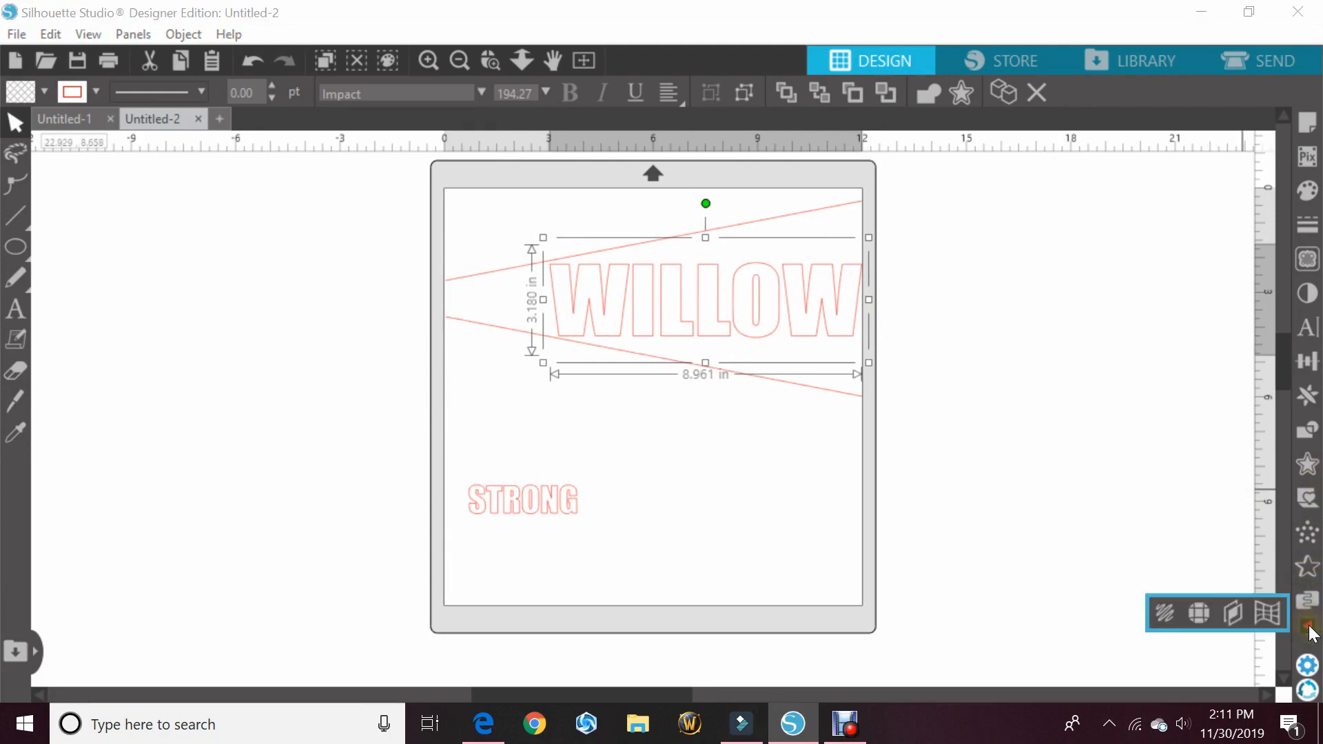
left_click(1273, 605)
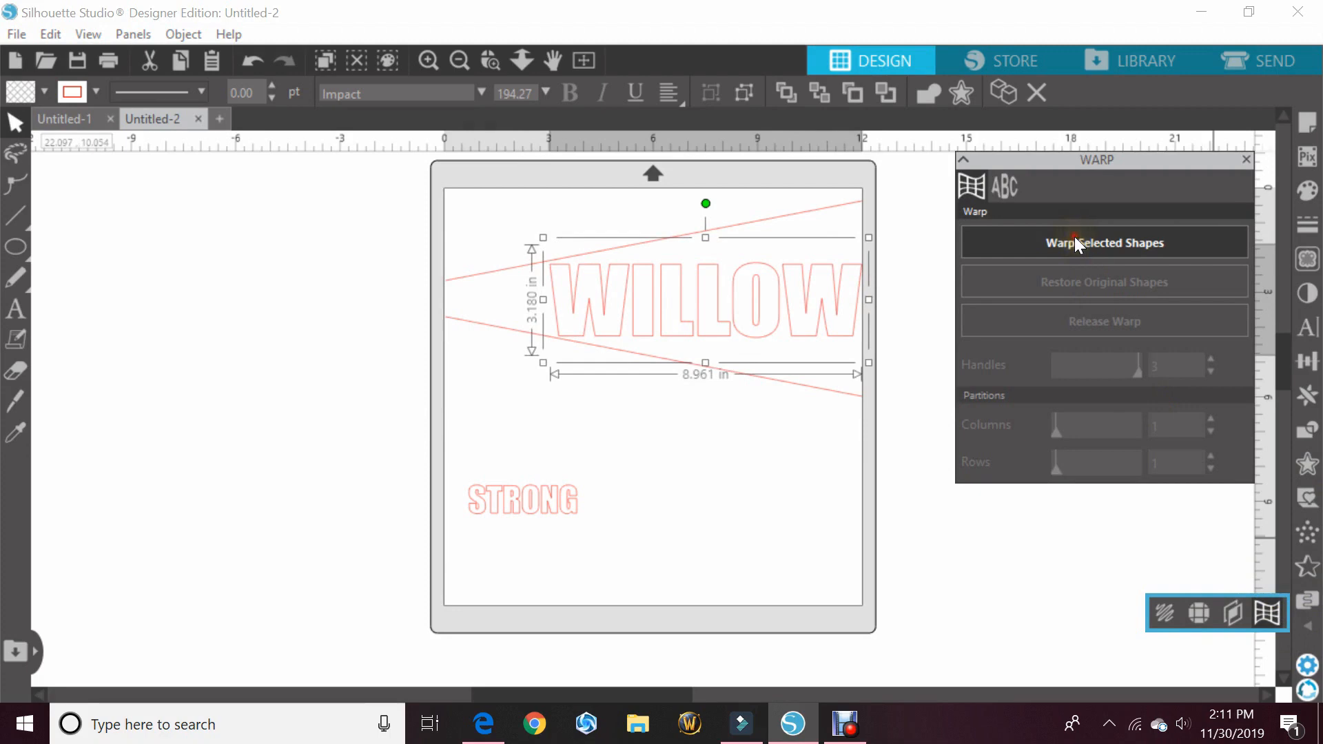
left_click(1076, 239)
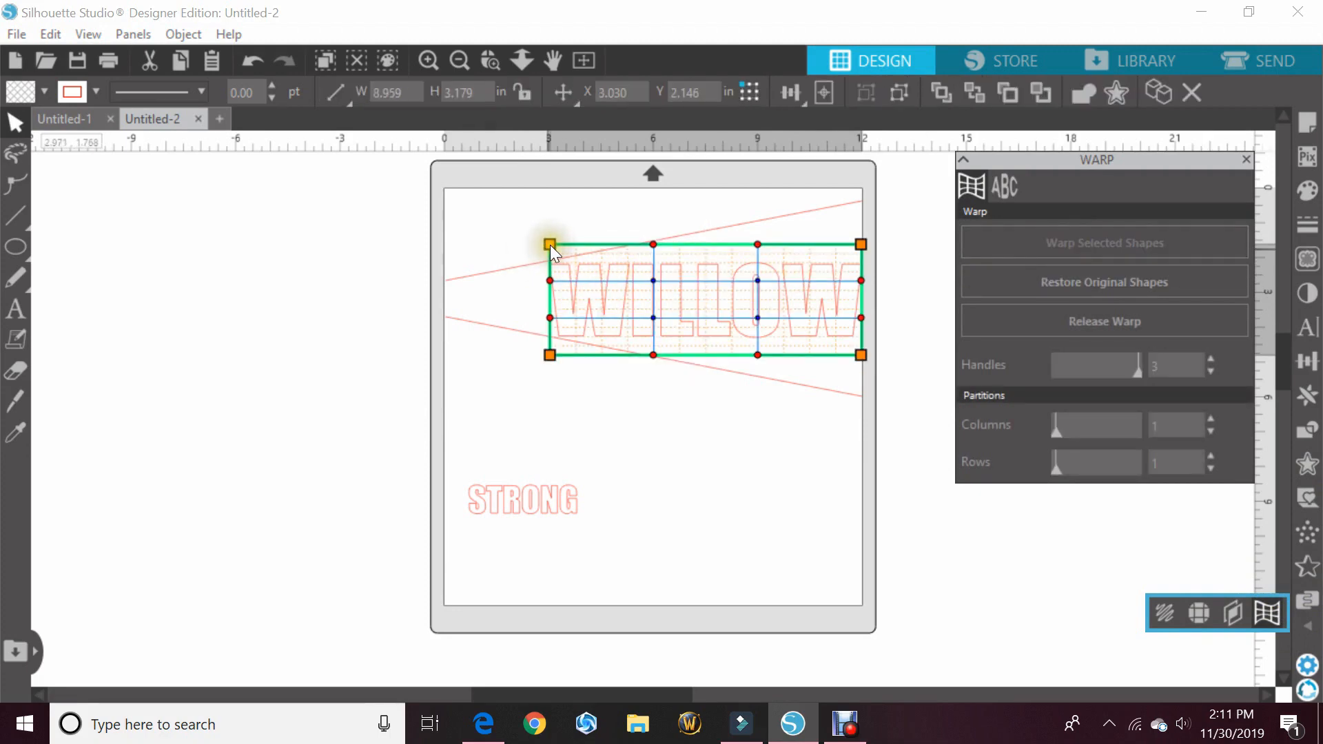
left_click_drag(549, 244, 532, 253)
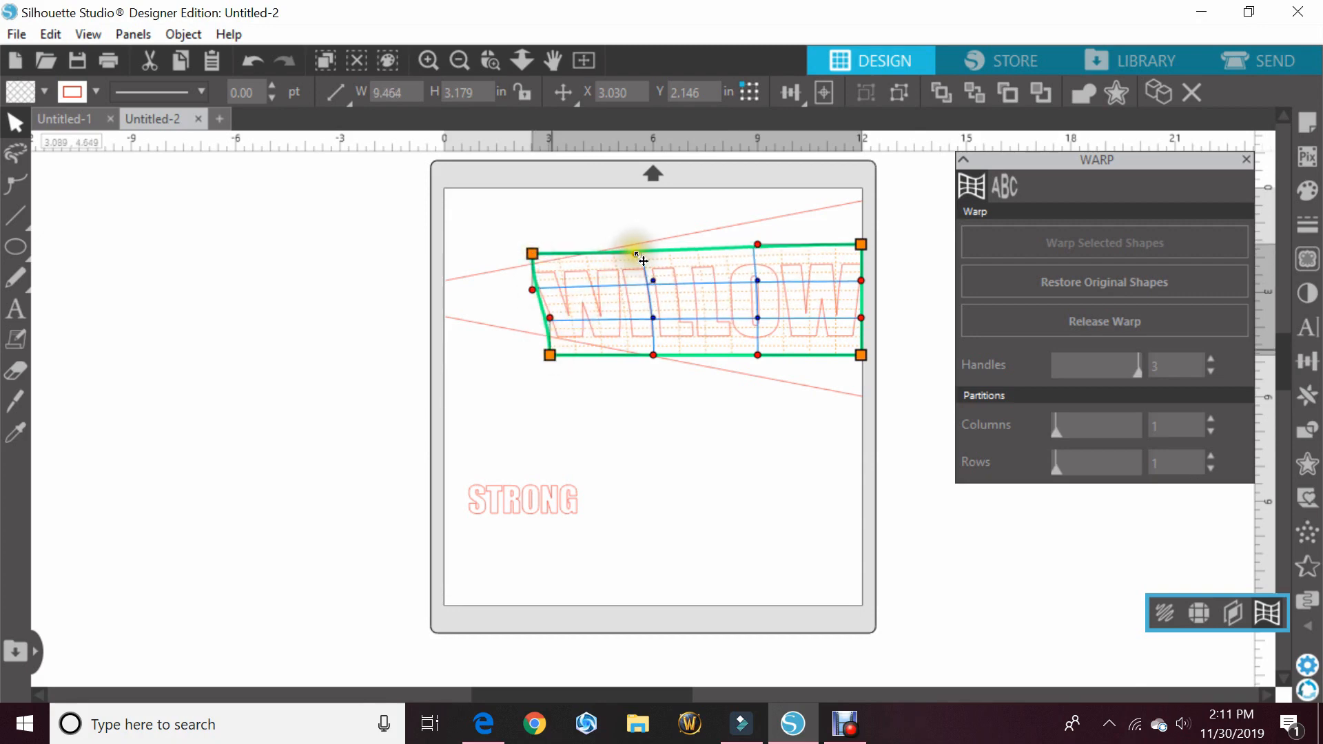
left_click_drag(642, 256, 653, 197)
mouse_move(654, 356)
left_mouse_down()
mouse_move(579, 364)
mouse_move(649, 359)
mouse_move(661, 372)
left_mouse_up()
left_click_drag(760, 372, 759, 415)
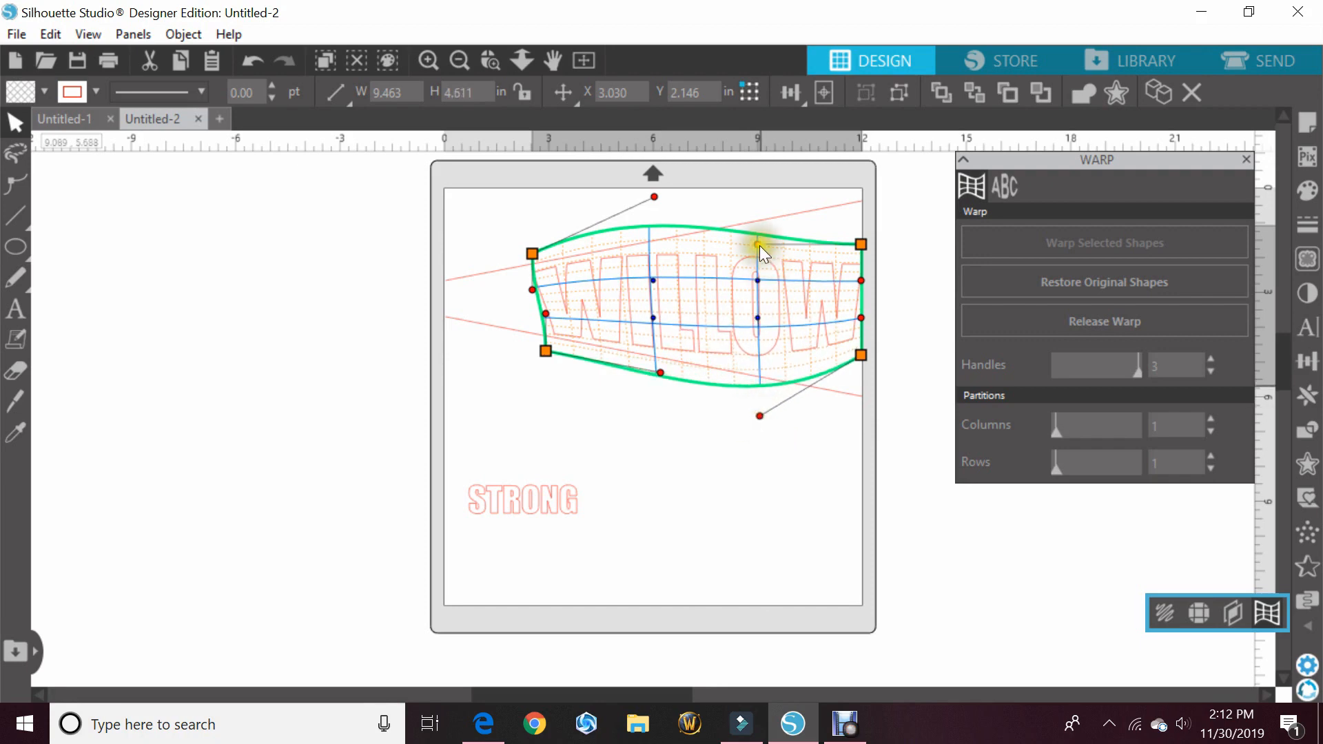
left_click_drag(762, 248, 790, 186)
Step: Stretch the warp's wide end toward both guide lines and fine-tune its side and interior handles to even out the letters
left_click_drag(862, 242, 860, 213)
left_click_drag(861, 355, 861, 380)
left_click_drag(860, 250, 855, 249)
left_click_drag(860, 342, 861, 345)
left_click_drag(758, 319, 758, 335)
left_click_drag(861, 345, 869, 397)
left_click_drag(855, 251, 844, 208)
left_click_drag(867, 396, 857, 407)
left_click_drag(757, 334, 765, 311)
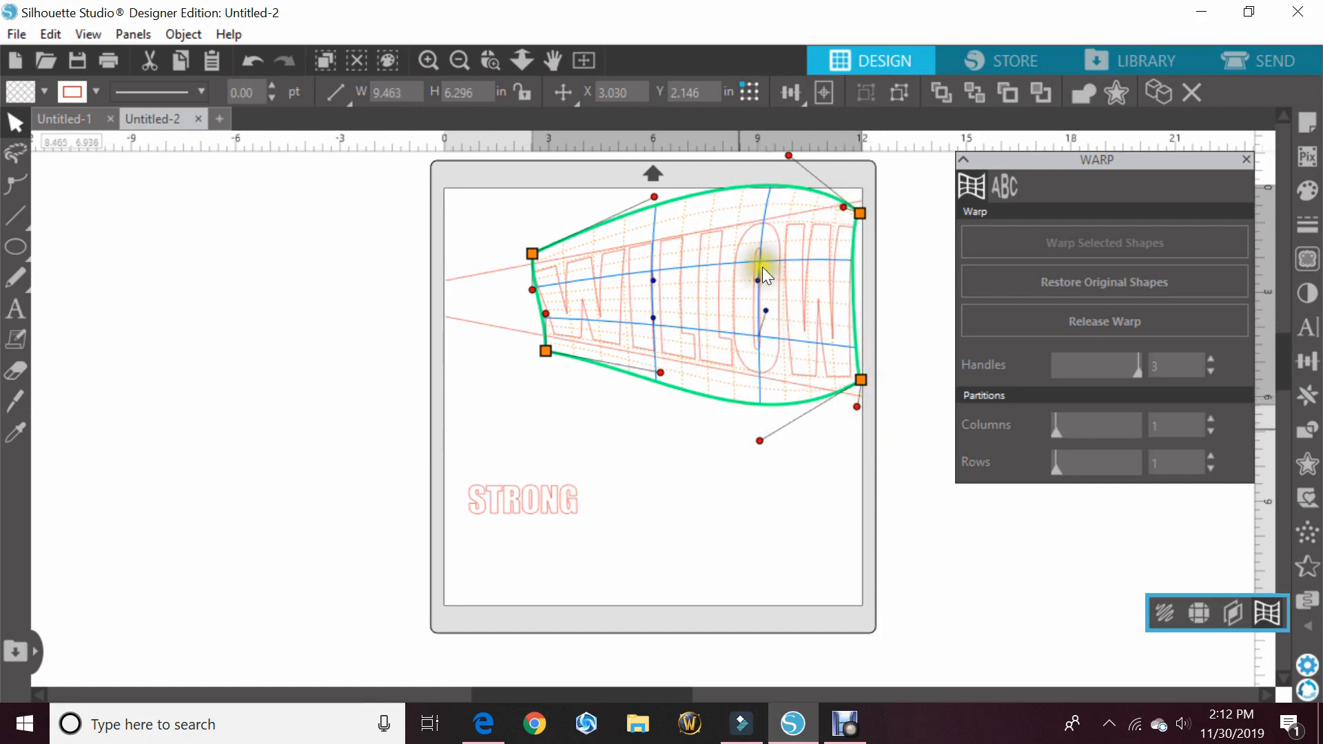
left_click_drag(653, 281, 654, 291)
left_click_drag(545, 314, 526, 315)
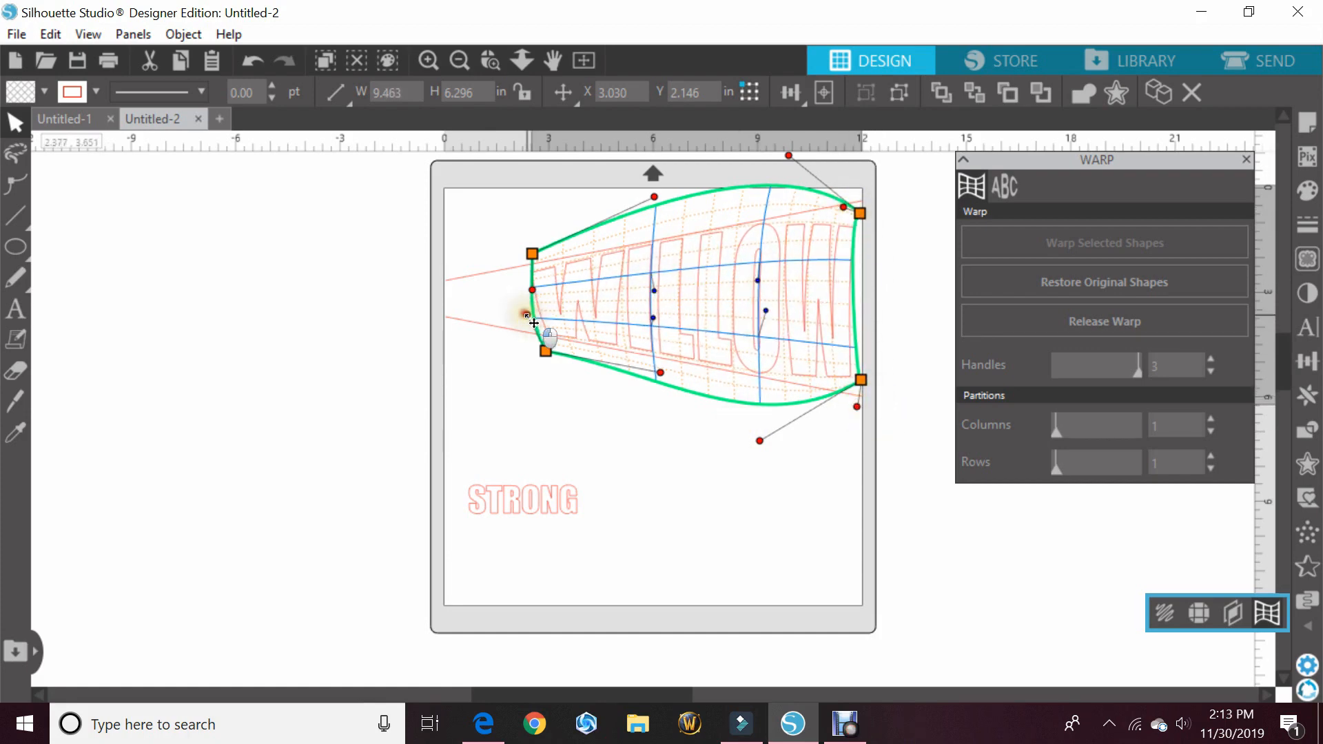
Step: Finish the warp and move the warped WILLOW out from between the guide lines to the page's left
left_click(676, 449)
left_click(615, 382)
left_click_drag(613, 375, 331, 431)
Step: Place STRONG between the guide lines and resize it to about 8.59 in wide by 3.32 in high
left_click_drag(523, 492, 613, 332)
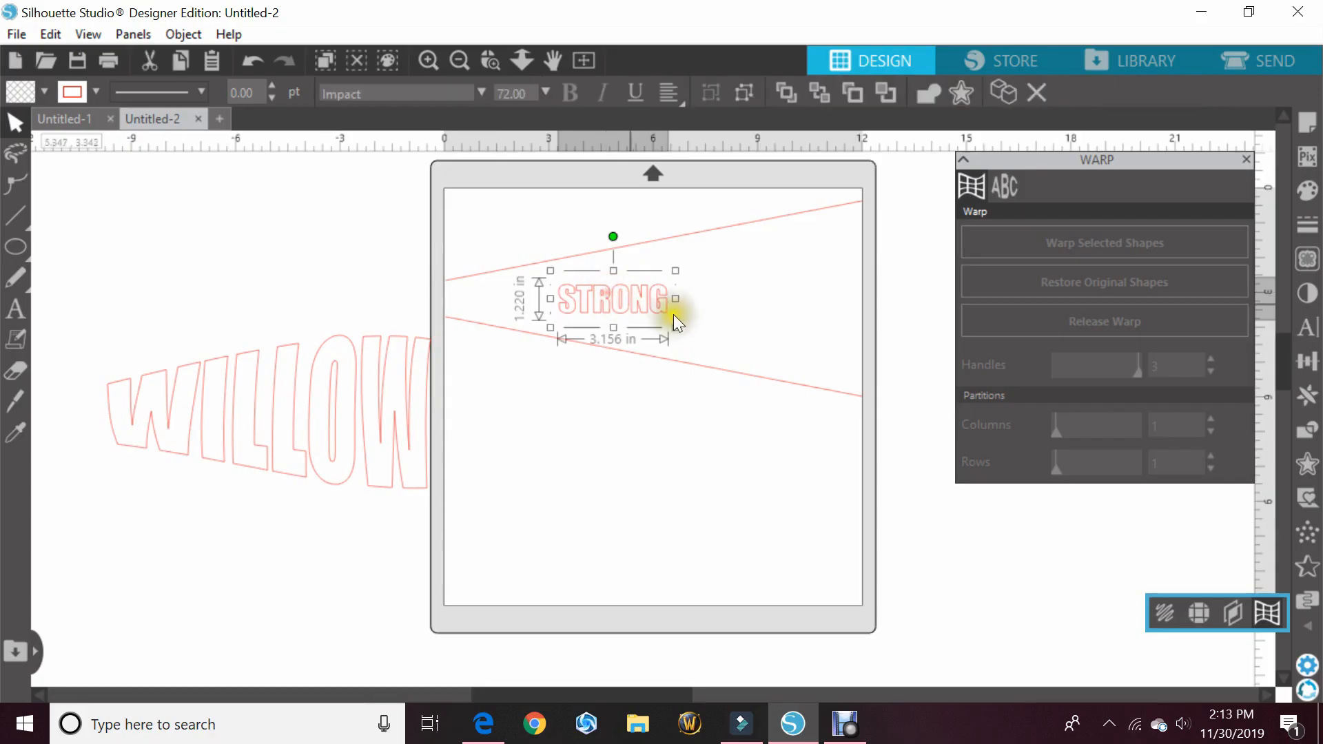
left_click_drag(673, 328, 909, 386)
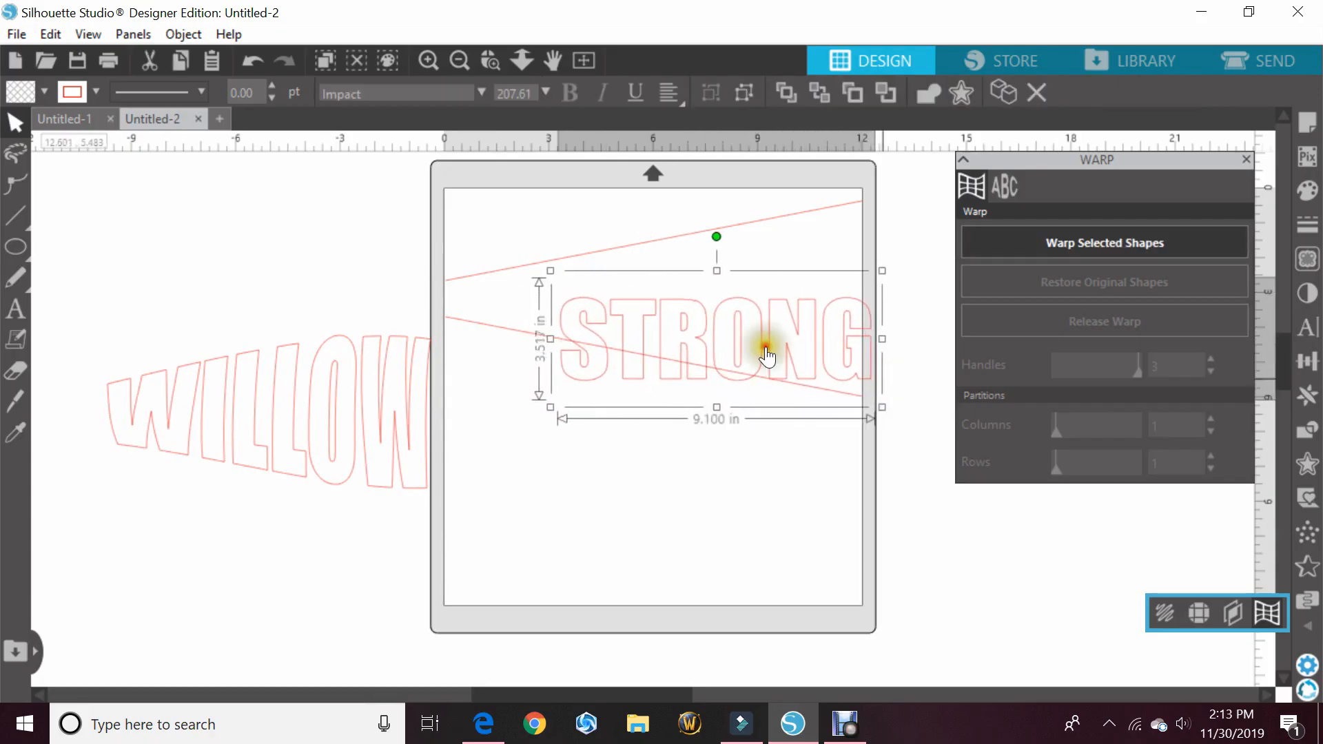
left_click_drag(719, 330, 710, 292)
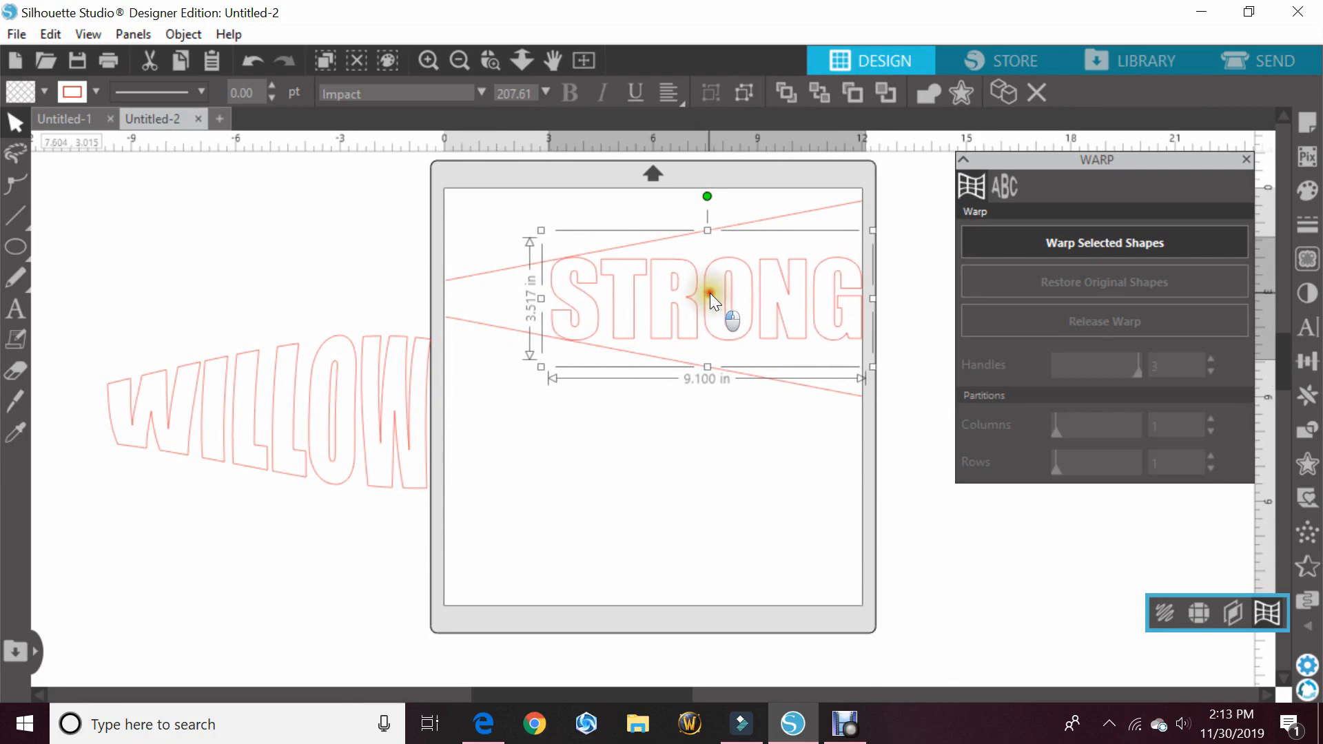
left_click_drag(874, 368, 855, 361)
left_click_drag(799, 301, 804, 305)
Step: Ungroup STRONG into individual letter shapes and deselect them
right_click(742, 306)
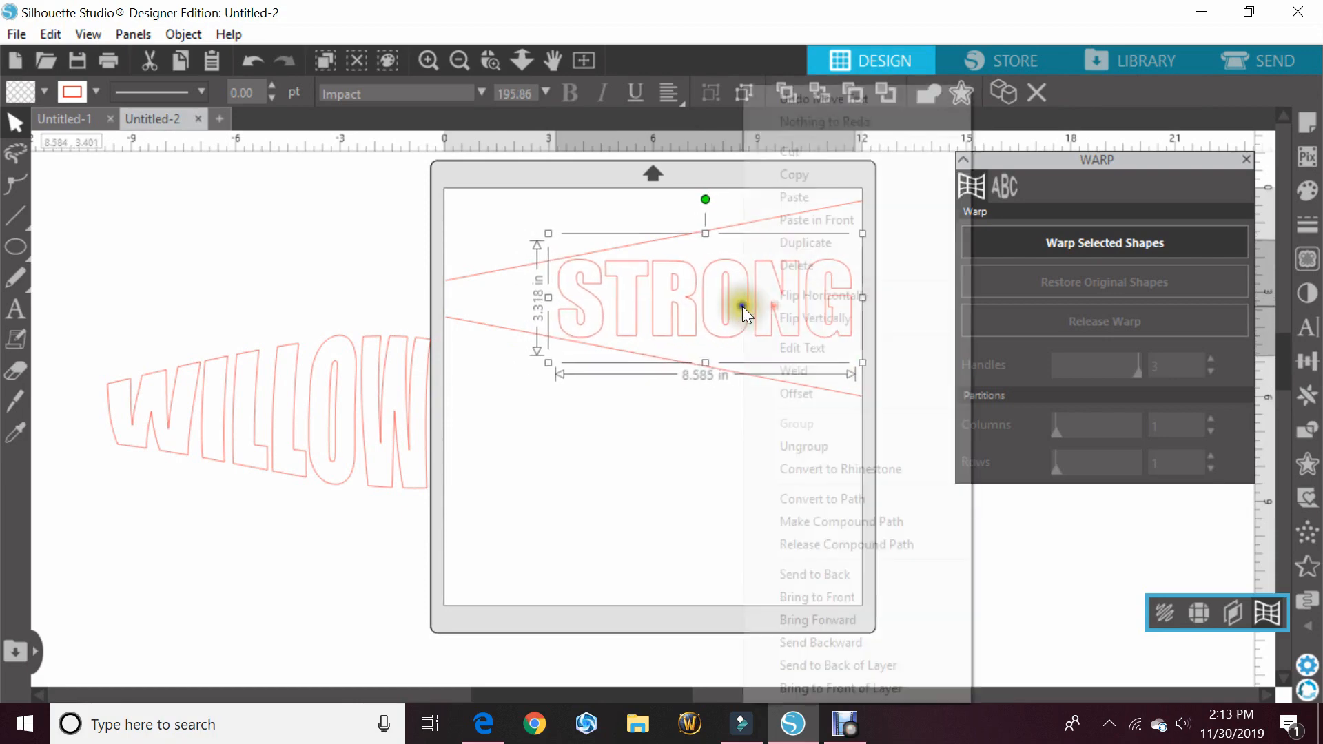
left_click(797, 448)
left_click(620, 448)
Step: Stretch the letter T of STRONG vertically to about 2.54 in high to fit between the guide lines
left_click(607, 282)
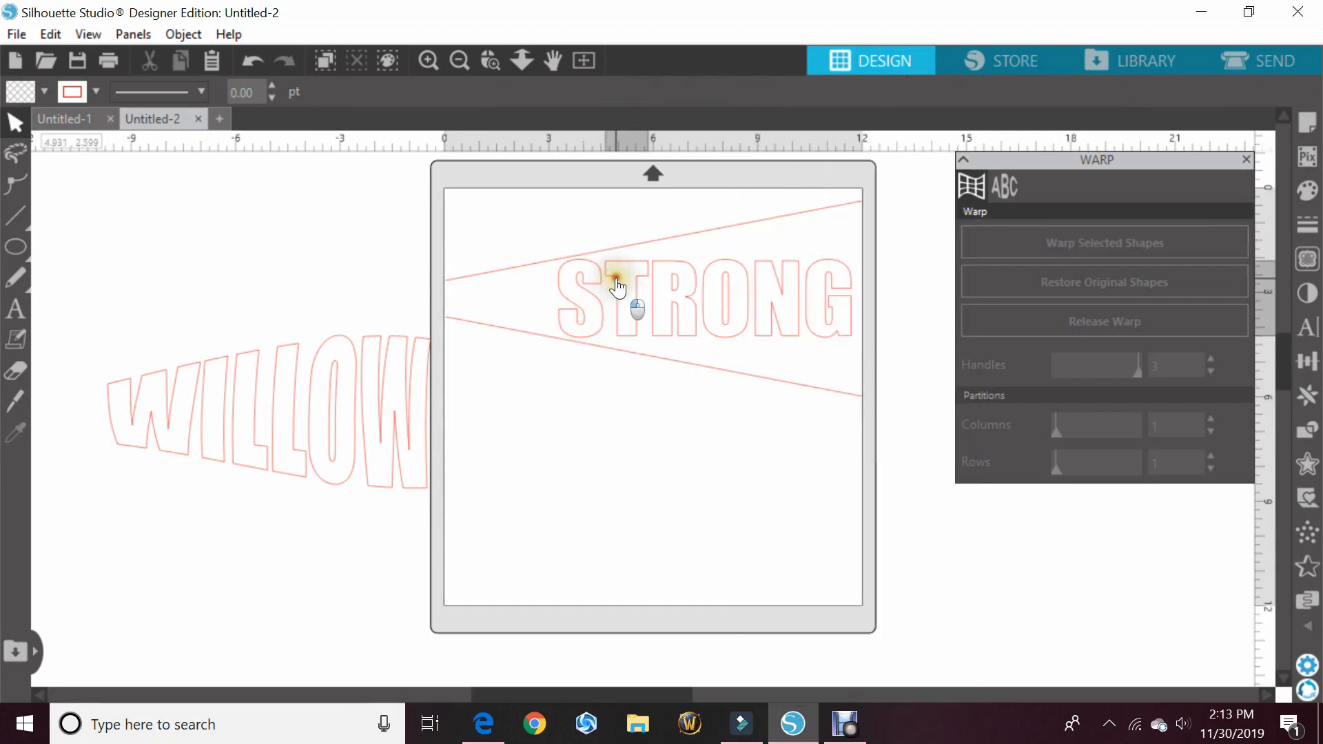
left_click_drag(630, 251, 630, 244)
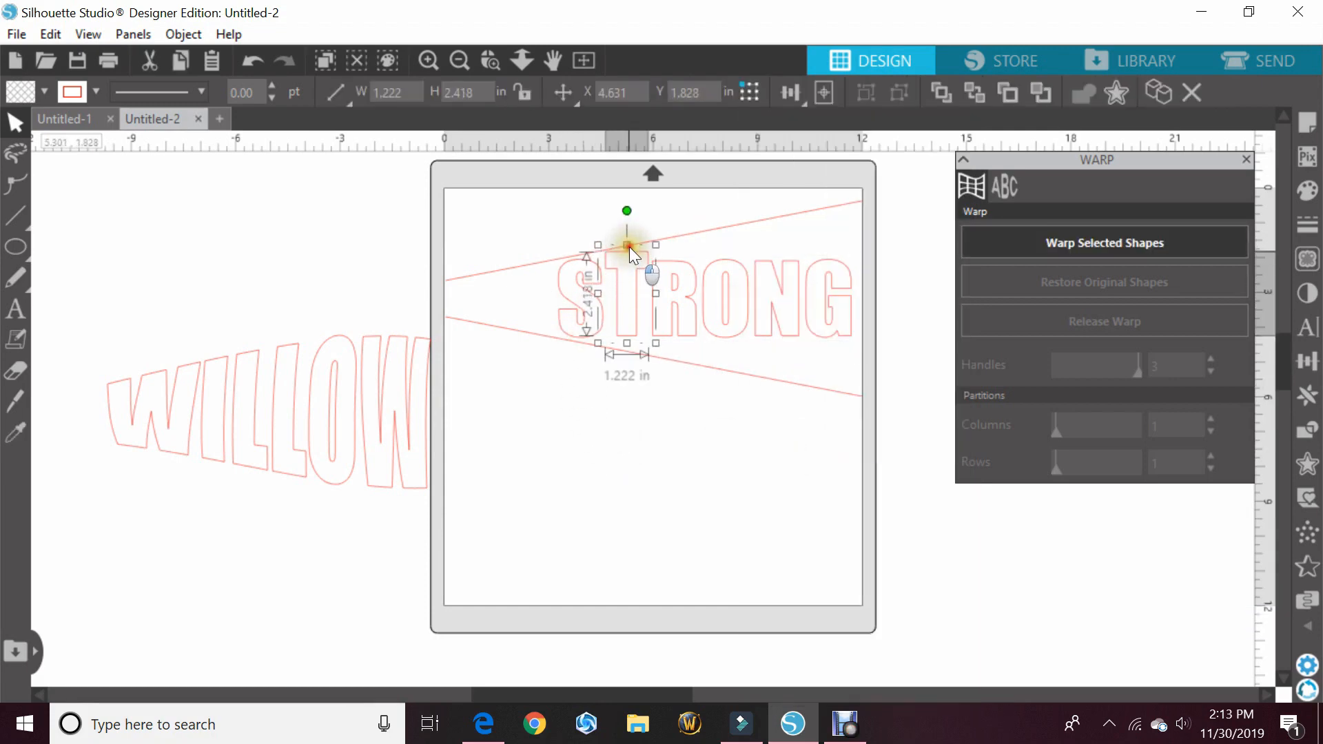
left_click_drag(627, 350, 626, 352)
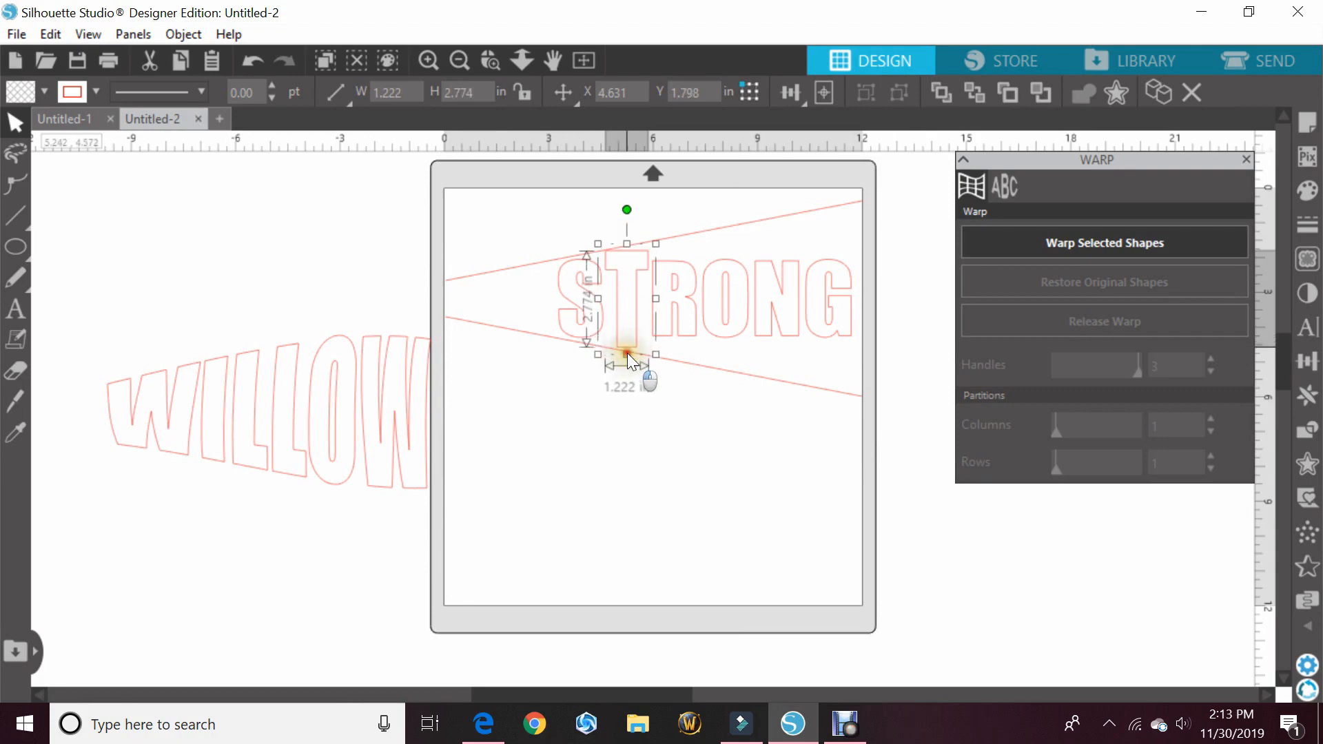
left_click_drag(627, 245, 627, 254)
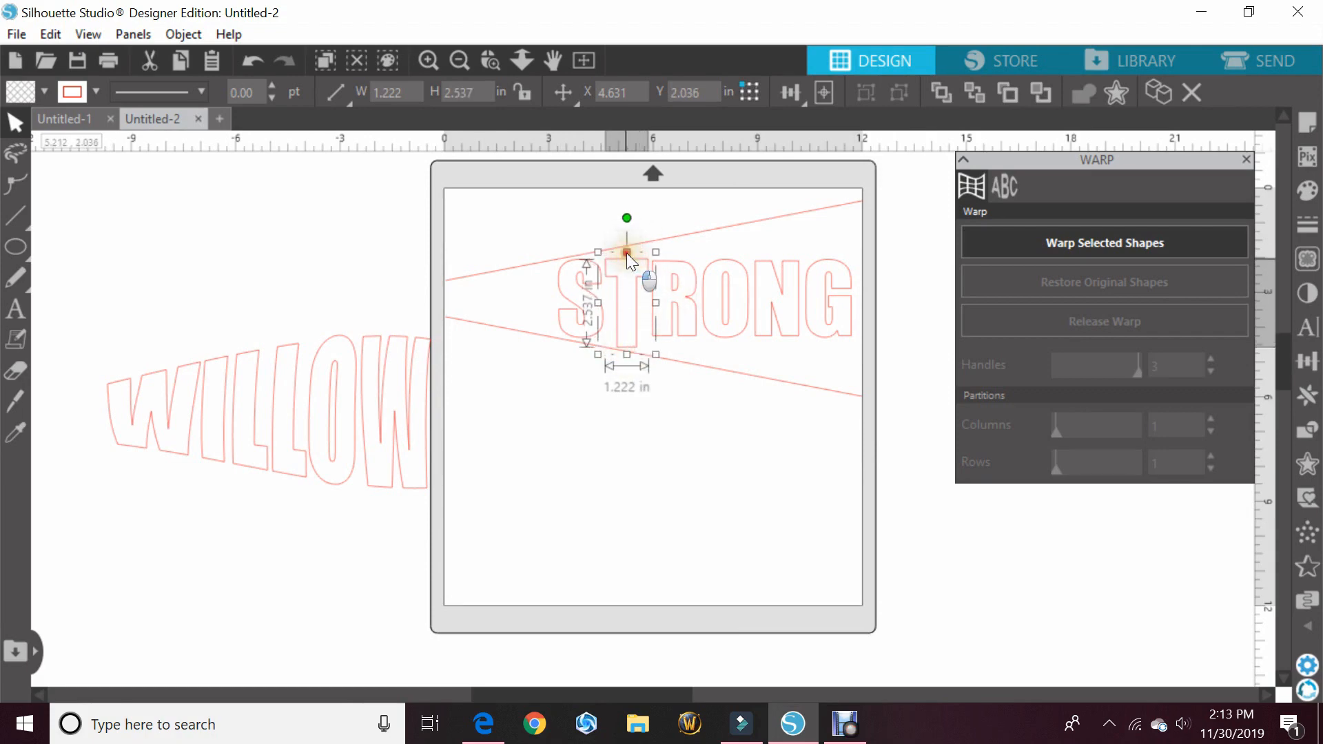
Step: Stretch the letter R of STRONG up and down to the guide lines, about 3.04 in high
left_click(665, 263)
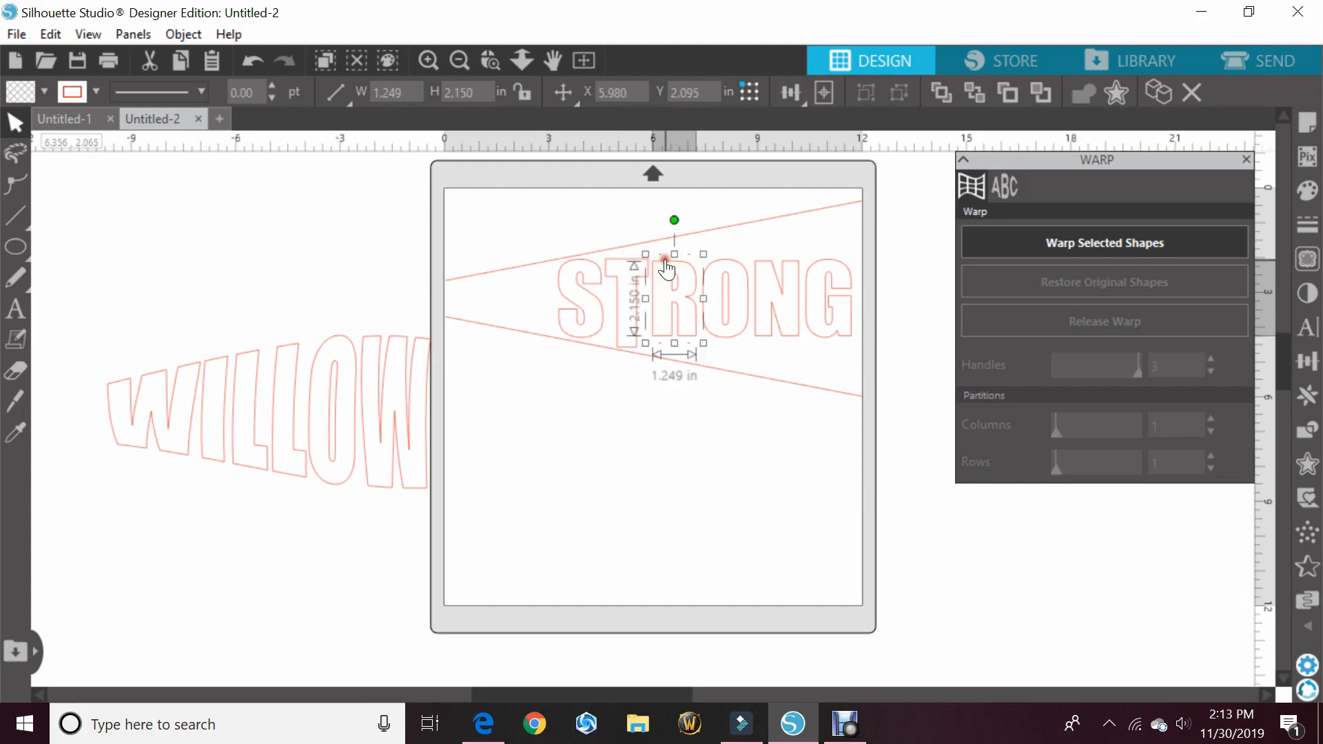
left_click_drag(675, 249, 675, 238)
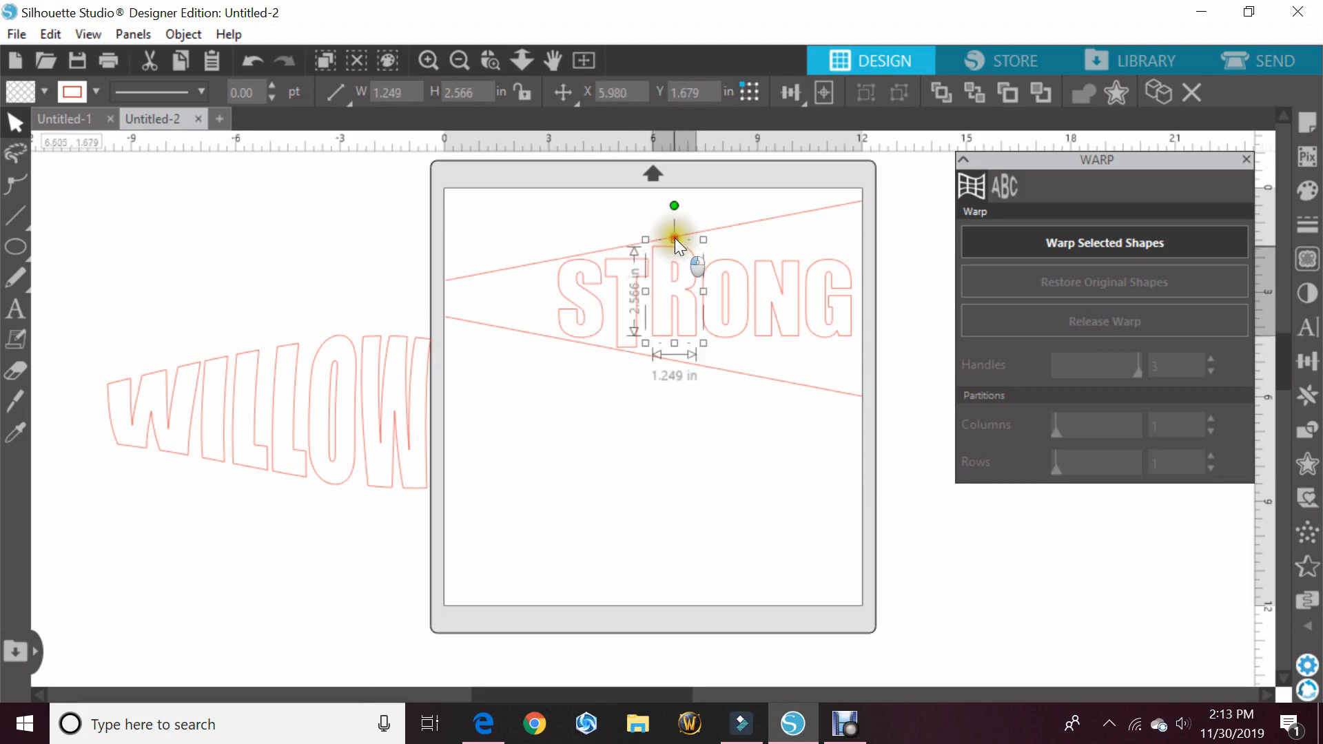
left_click_drag(674, 357, 673, 361)
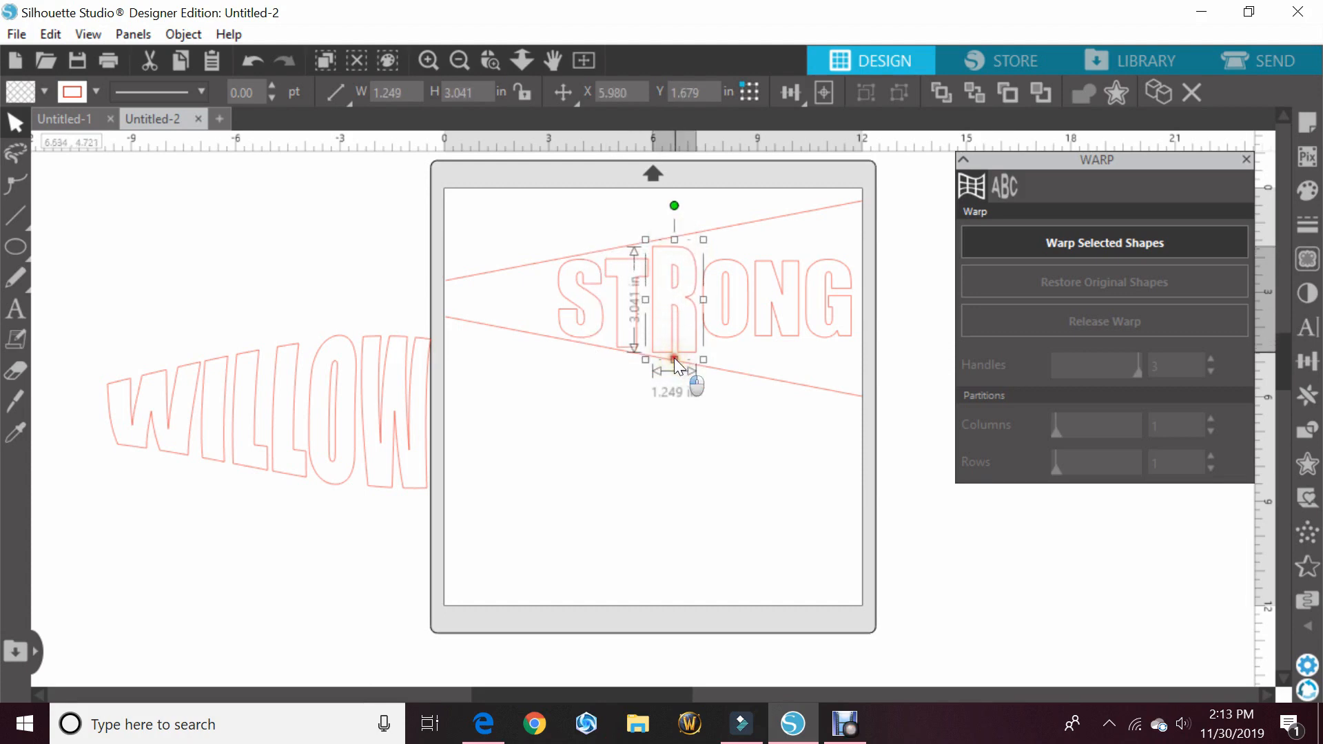
Step: Stretch the letter O of STRONG up and down to fill the space between the guide lines
left_click(724, 292)
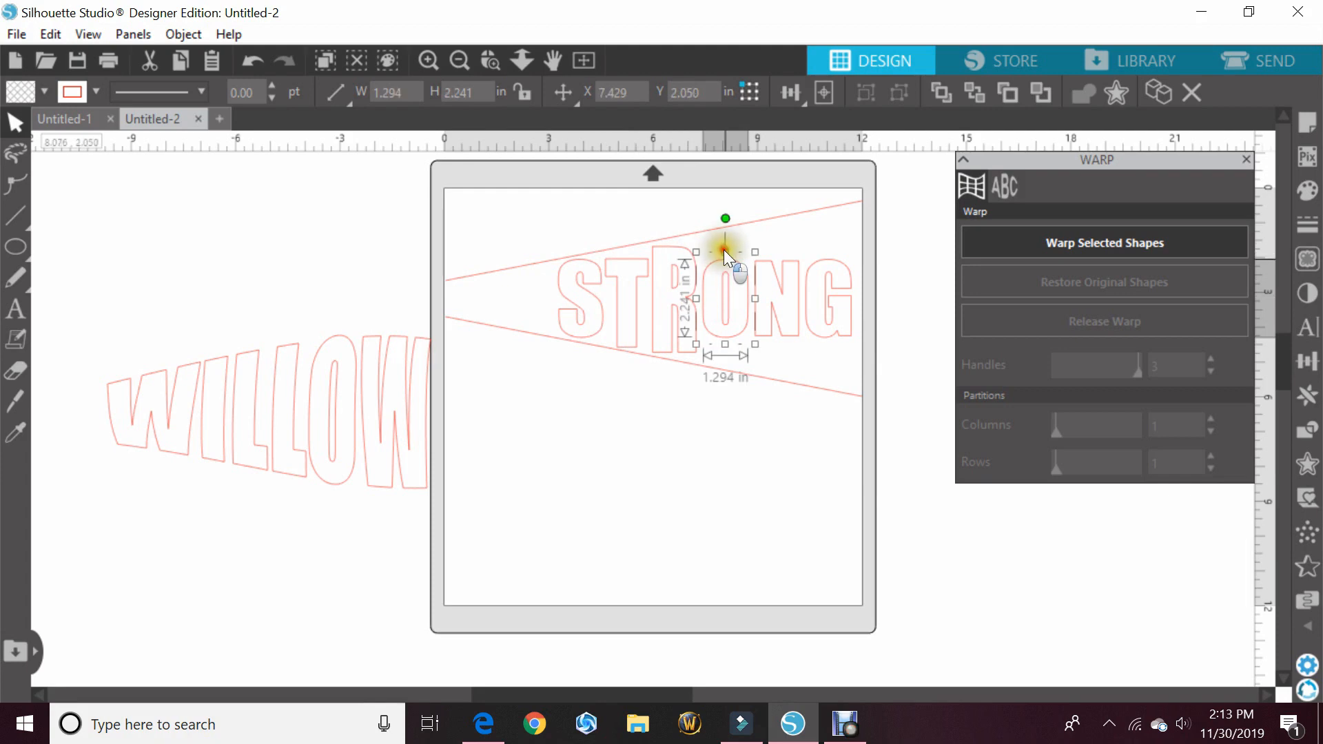
left_click_drag(725, 252, 727, 219)
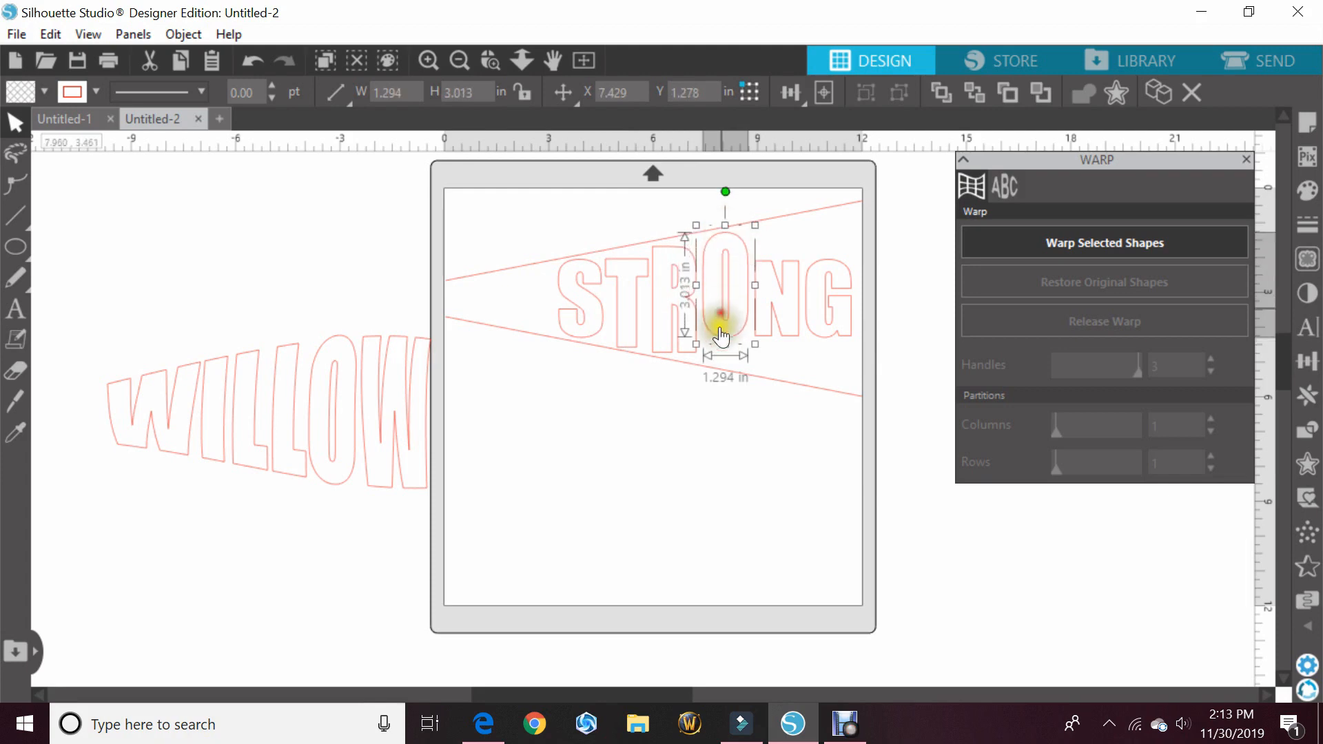
left_click_drag(728, 344, 728, 351)
left_click(778, 290)
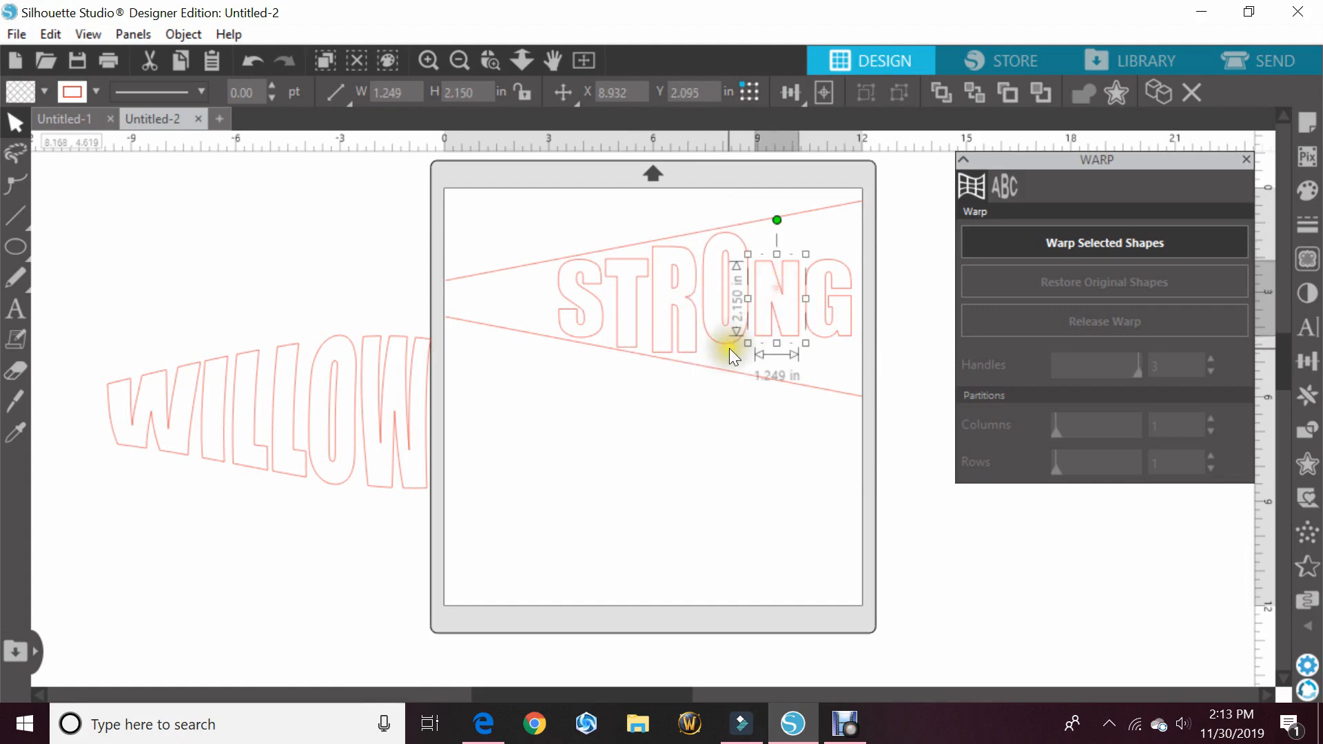
left_click(727, 343)
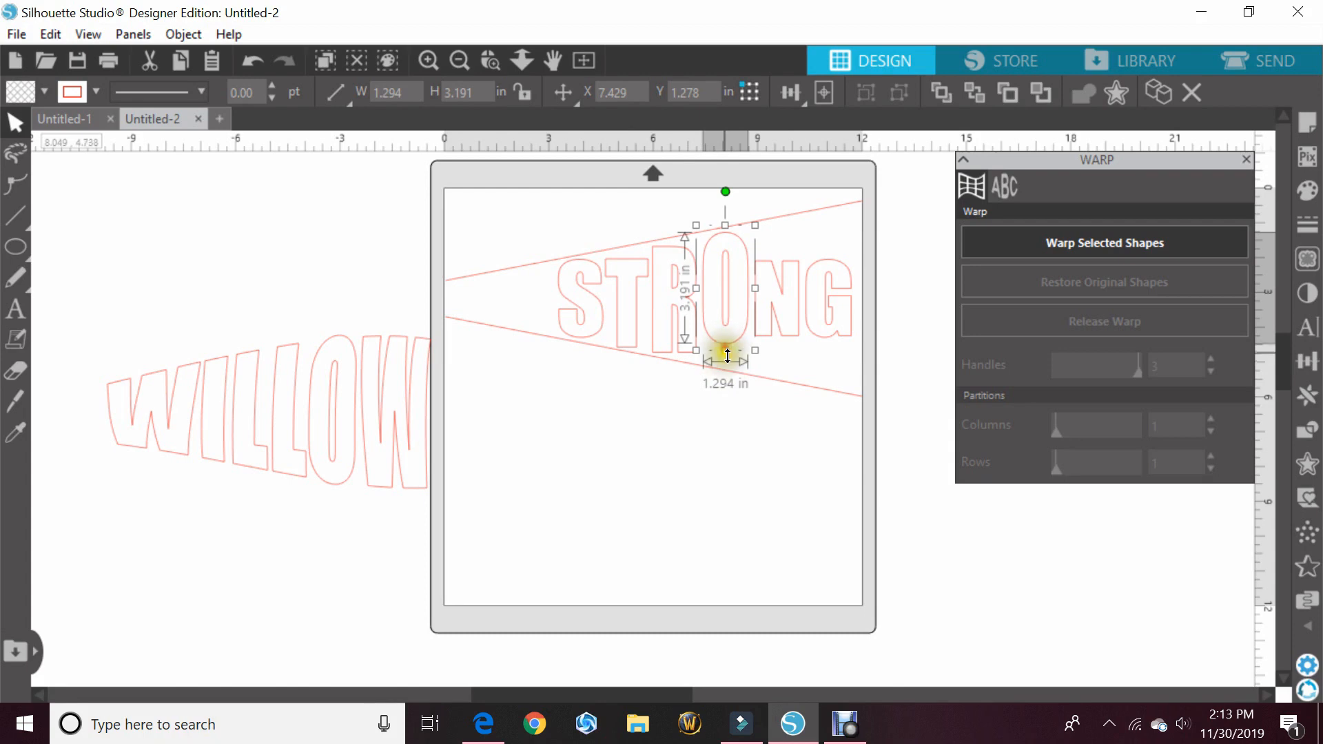
left_click_drag(725, 371, 725, 373)
Step: Stretch the letter N of STRONG up and down to meet both guide lines
left_click(776, 298)
left_click_drag(775, 254, 775, 218)
left_click_drag(777, 344, 777, 380)
Step: Stretch the final letter G of STRONG up and down to the guide lines
left_click(829, 303)
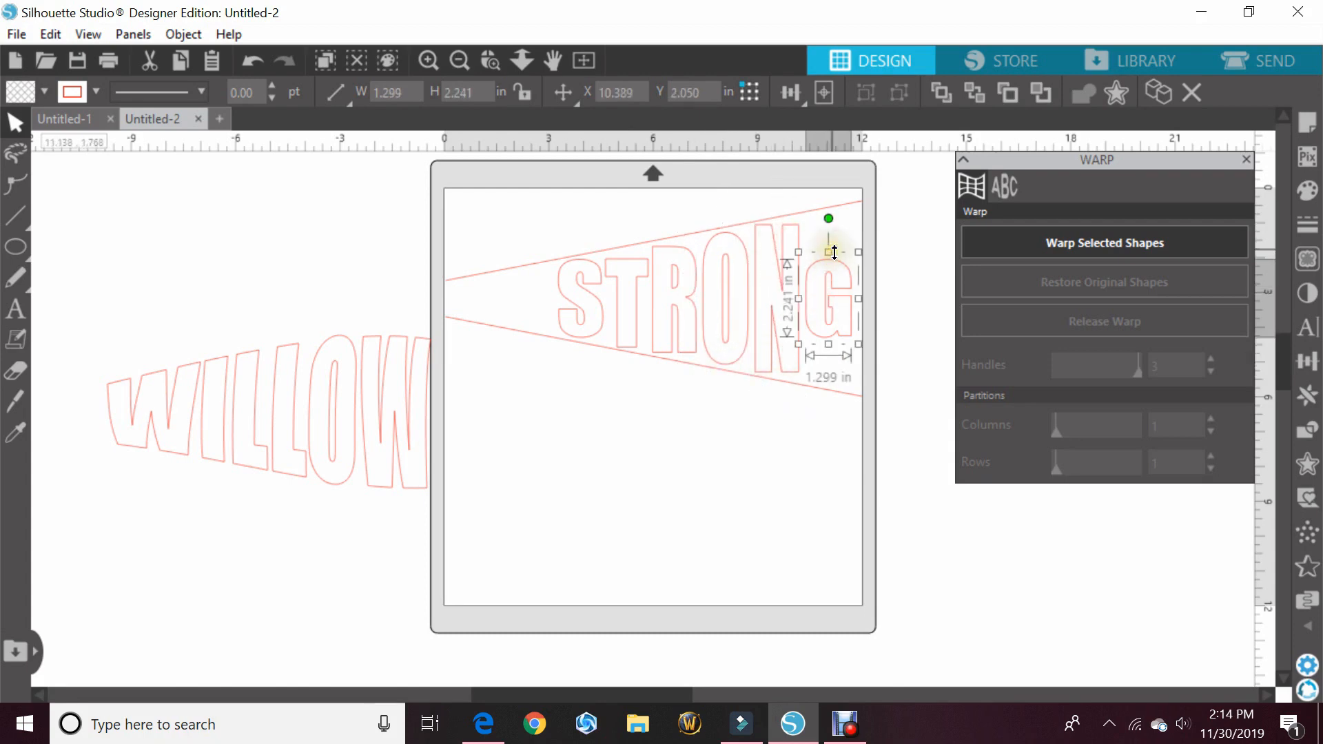
left_click_drag(828, 253, 828, 206)
left_click_drag(827, 344, 828, 391)
Step: Group the stretched letters of STRONG, and reposition the words so STRONG clears the guide lines and WILLOW sits lower beside the page
left_click(605, 474)
left_click_drag(533, 298, 834, 310)
right_click(659, 318)
left_click(703, 446)
left_click_drag(696, 303, 607, 459)
left_click_drag(345, 419, 345, 452)
Step: Place the plain STRONG text, about 8.31 in wide by 3.21 in high, at the wide end of the guide lines
left_click(113, 550)
left_click_drag(112, 550, 510, 475)
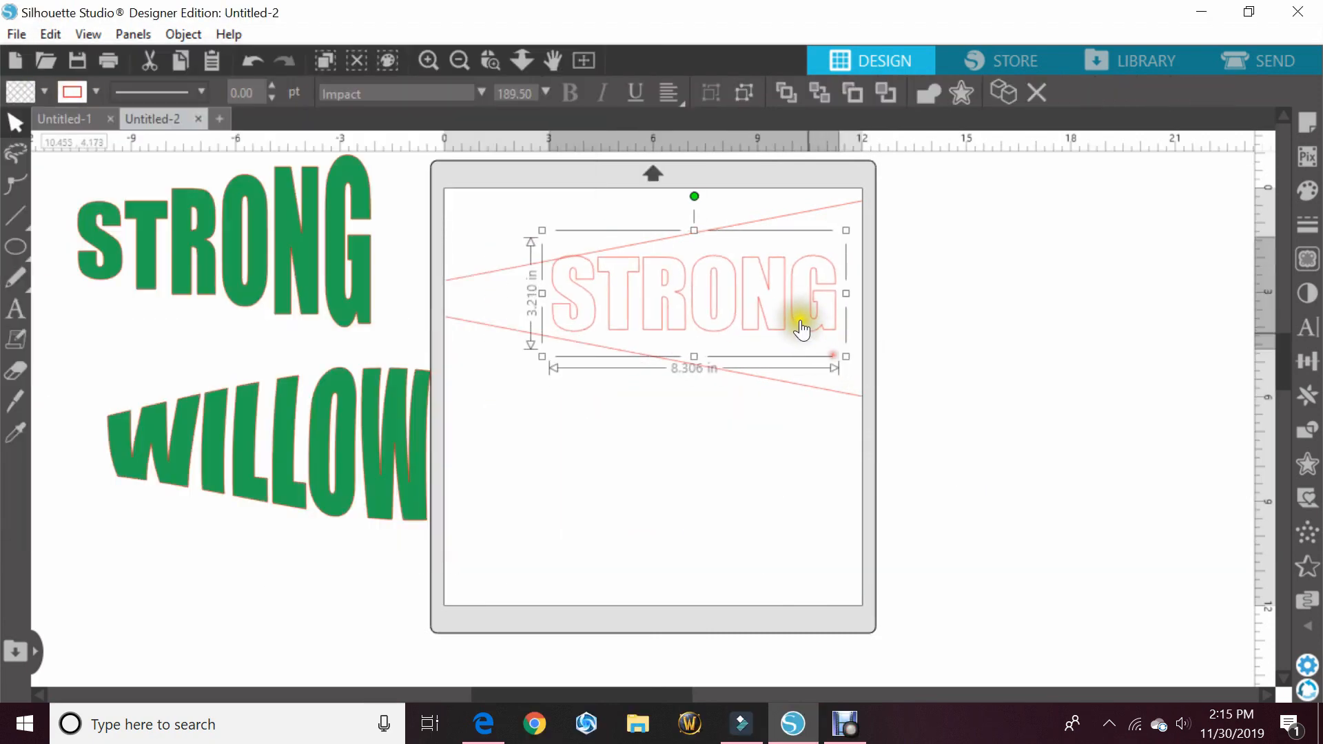
left_click(806, 325)
left_click_drag(805, 321, 811, 317)
left_click(1306, 597)
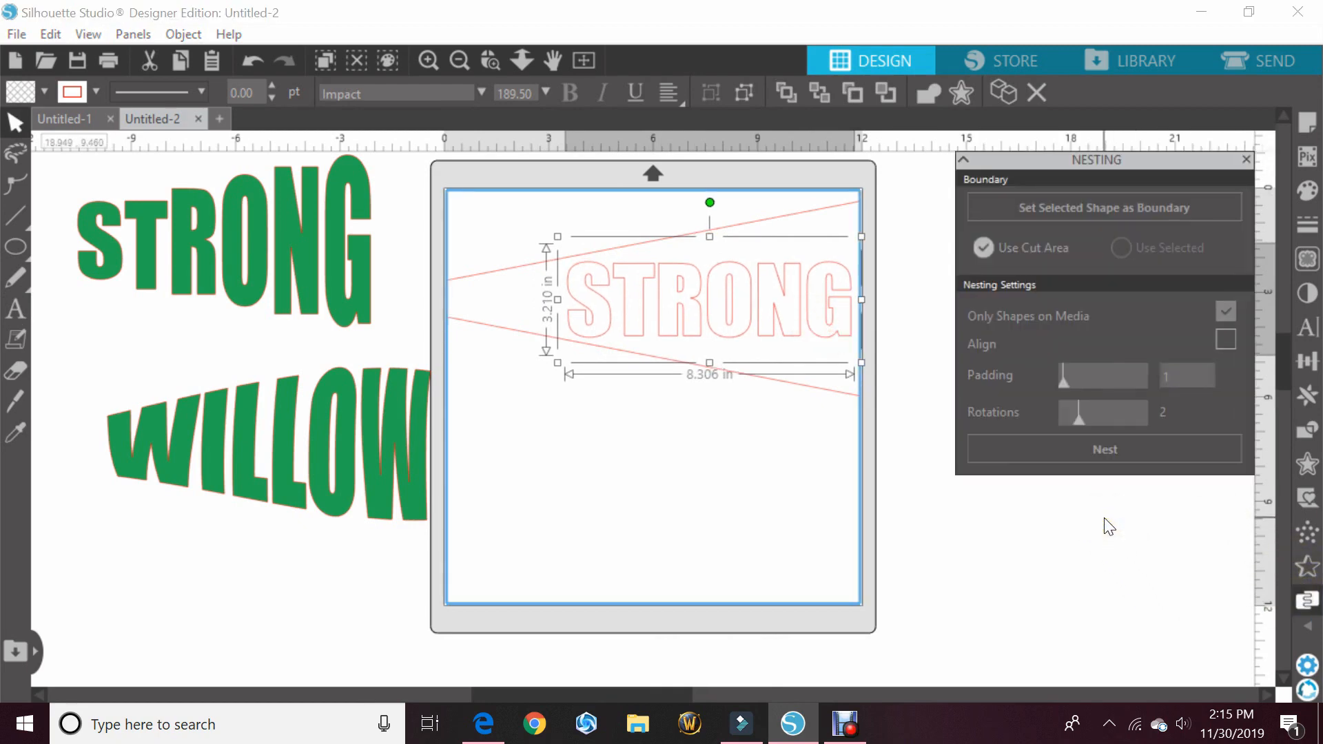
left_click(1042, 447)
left_click(1245, 160)
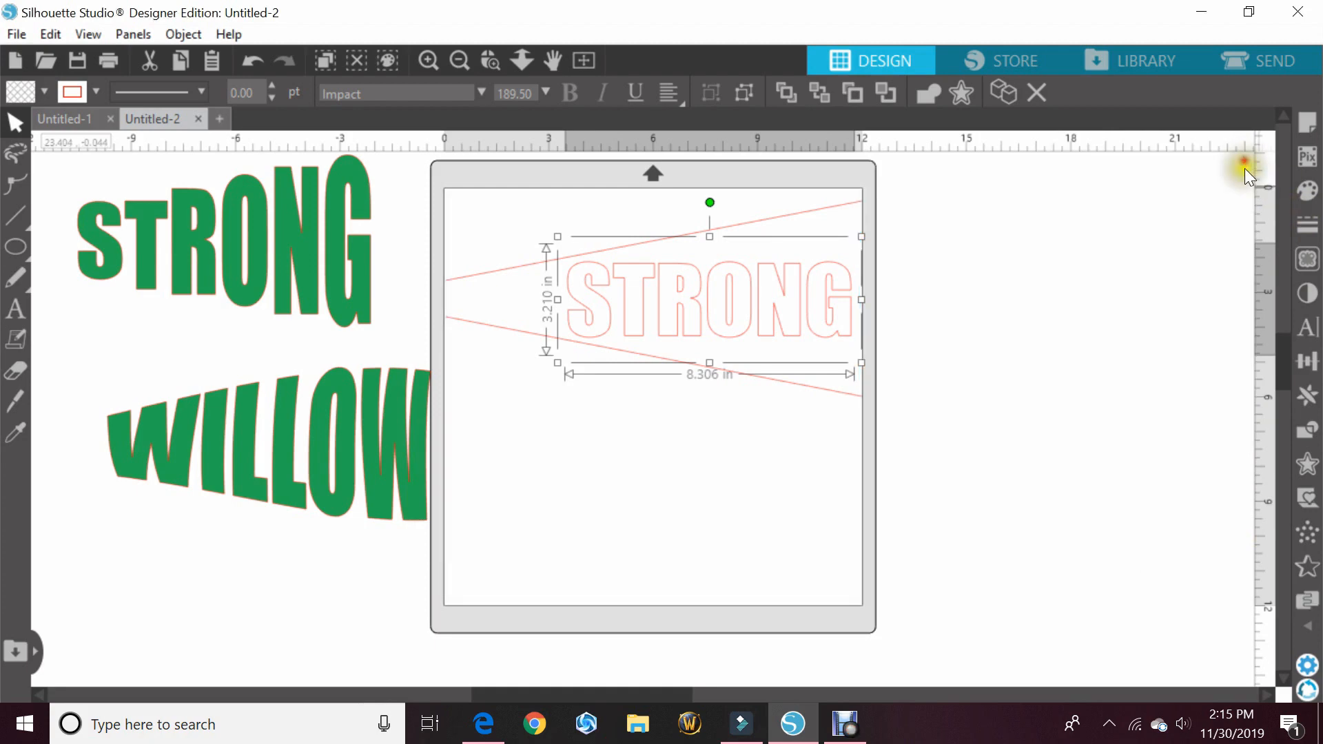
Step: Apply the sideways-tapering warp template to the plain STRONG text
left_click(1304, 621)
left_click(1264, 613)
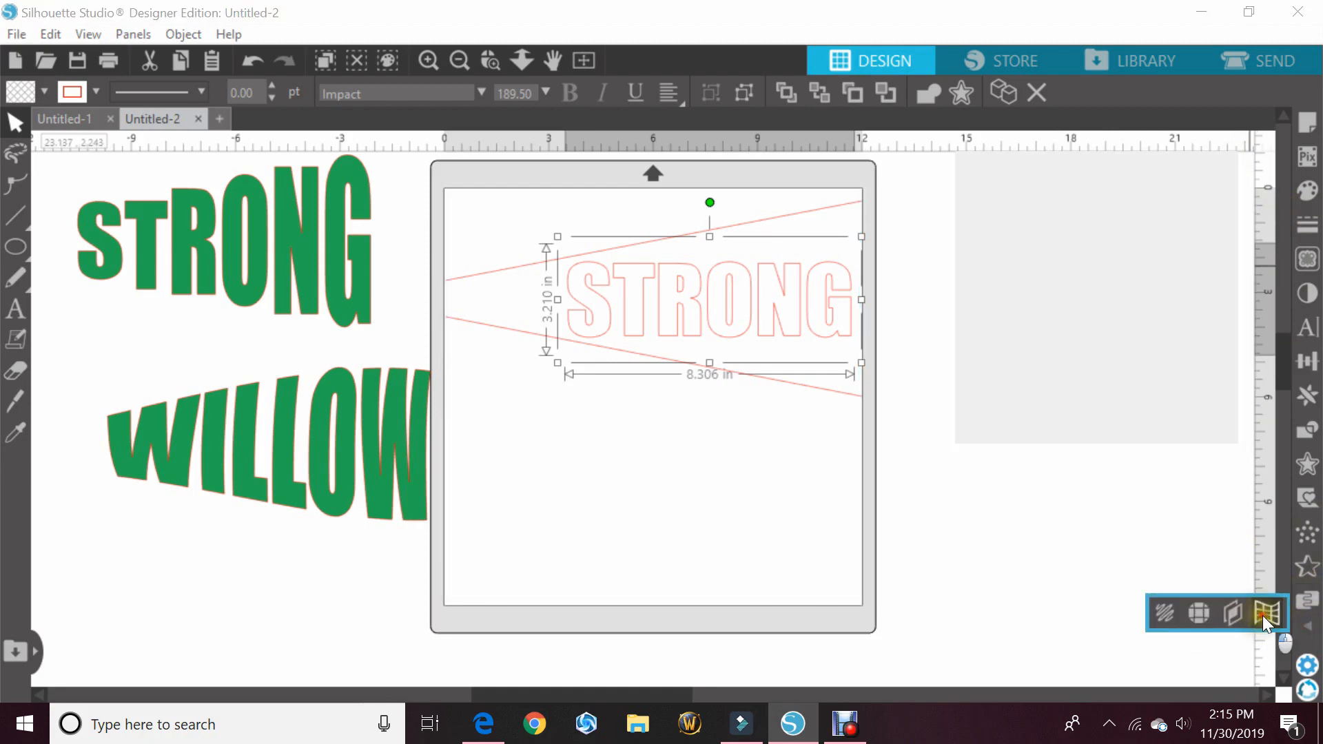
left_click(1000, 196)
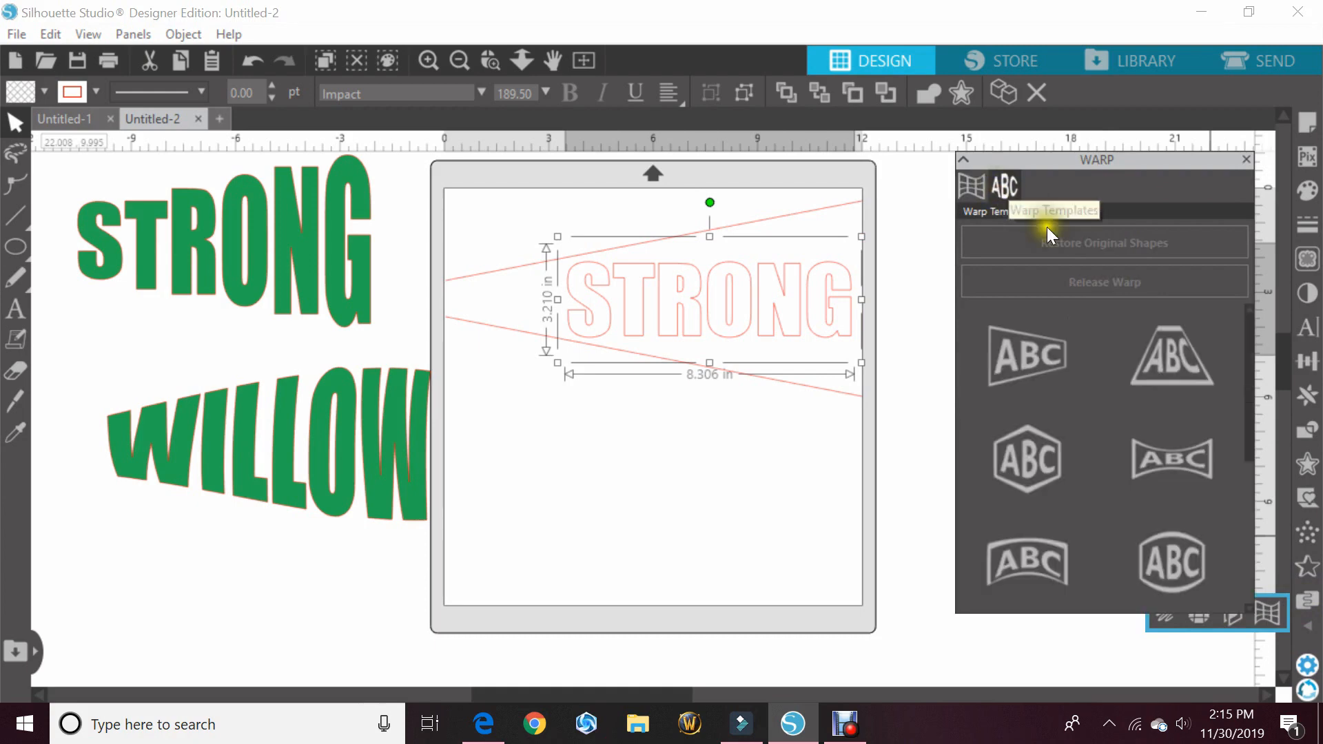
scroll(1078, 441, "down", 1)
scroll(1081, 441, "down", 5)
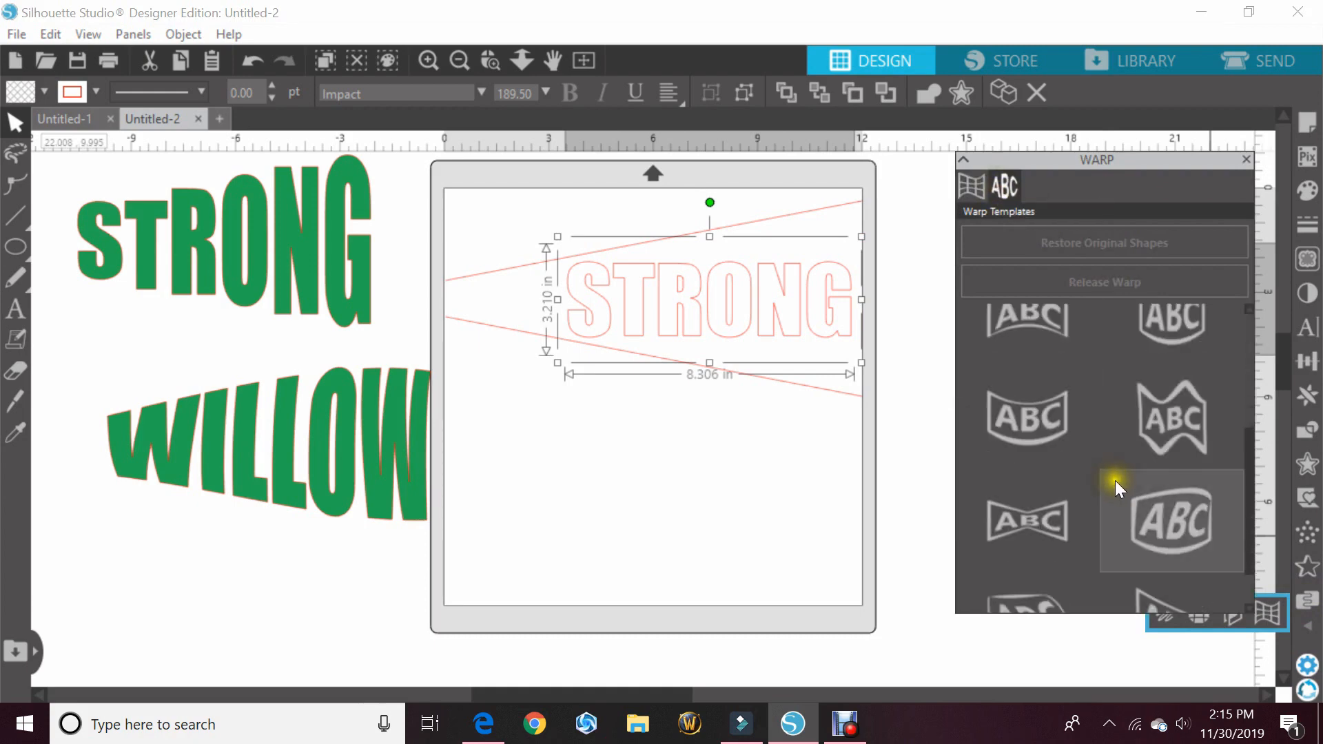
scroll(1109, 490, "up", 5)
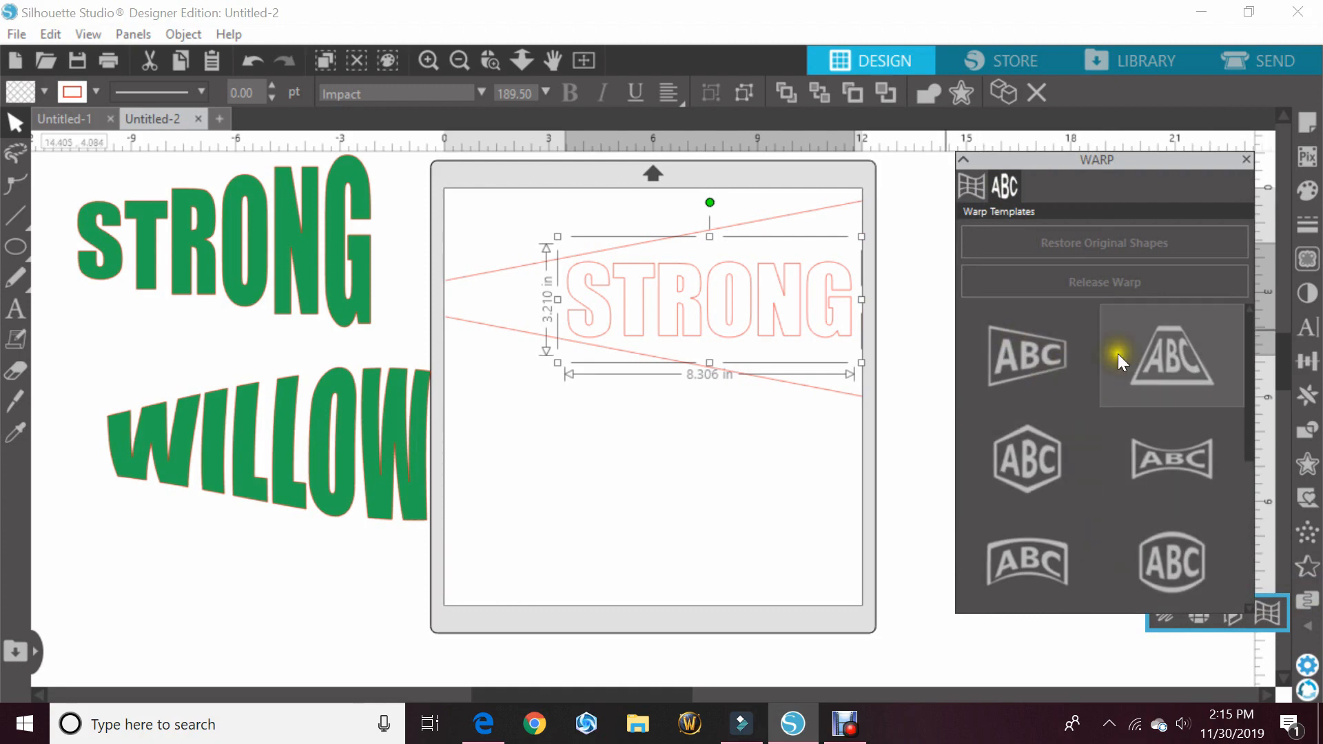
left_click(1056, 354)
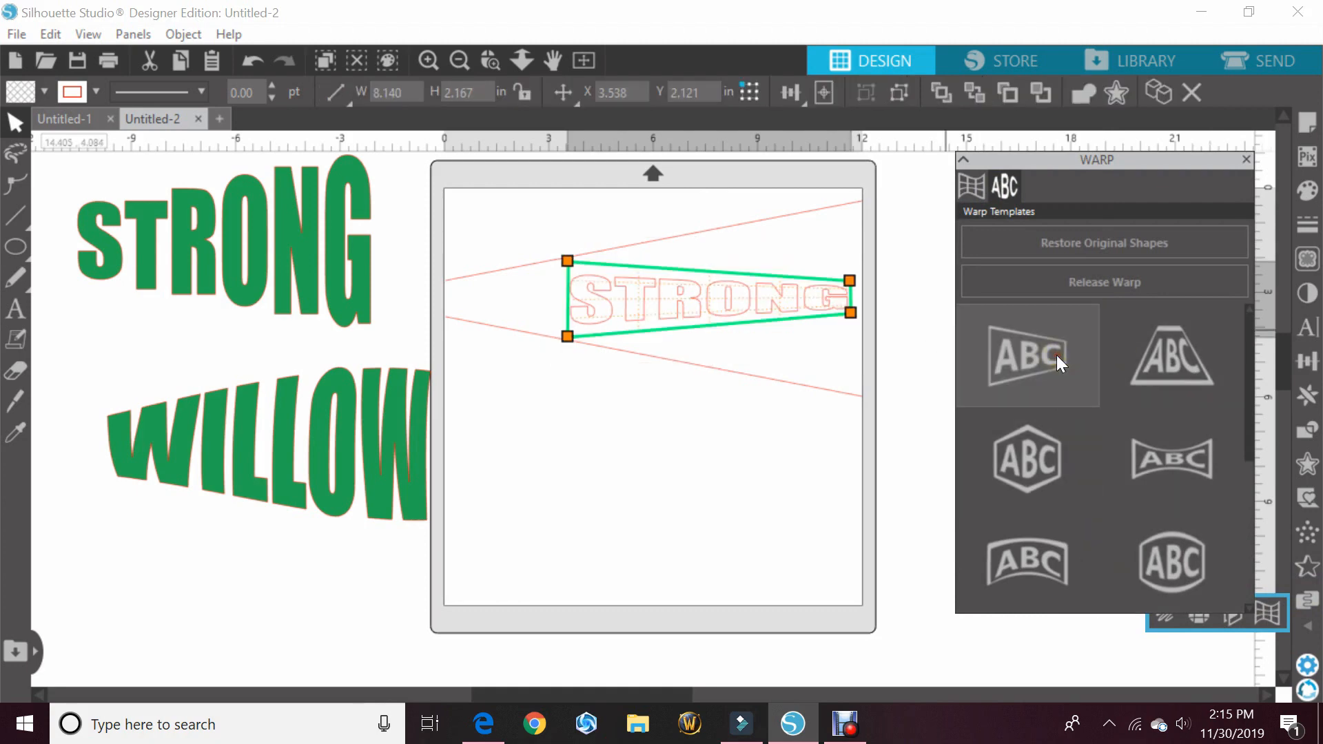
Step: Reshape STRONG's warp corners so the word widens along the guide lines, about 9.97 in wide by 6.81 in high
left_click_drag(849, 312, 856, 403)
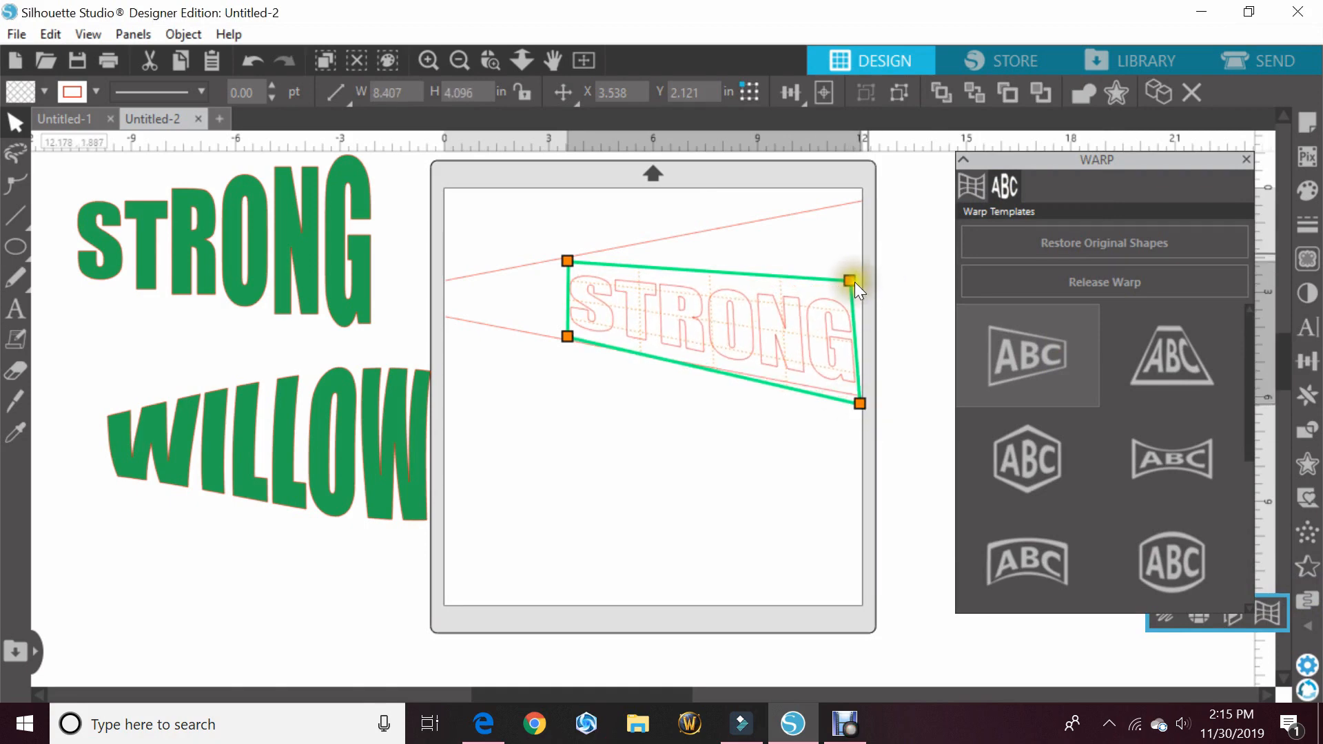
left_click_drag(854, 264, 865, 167)
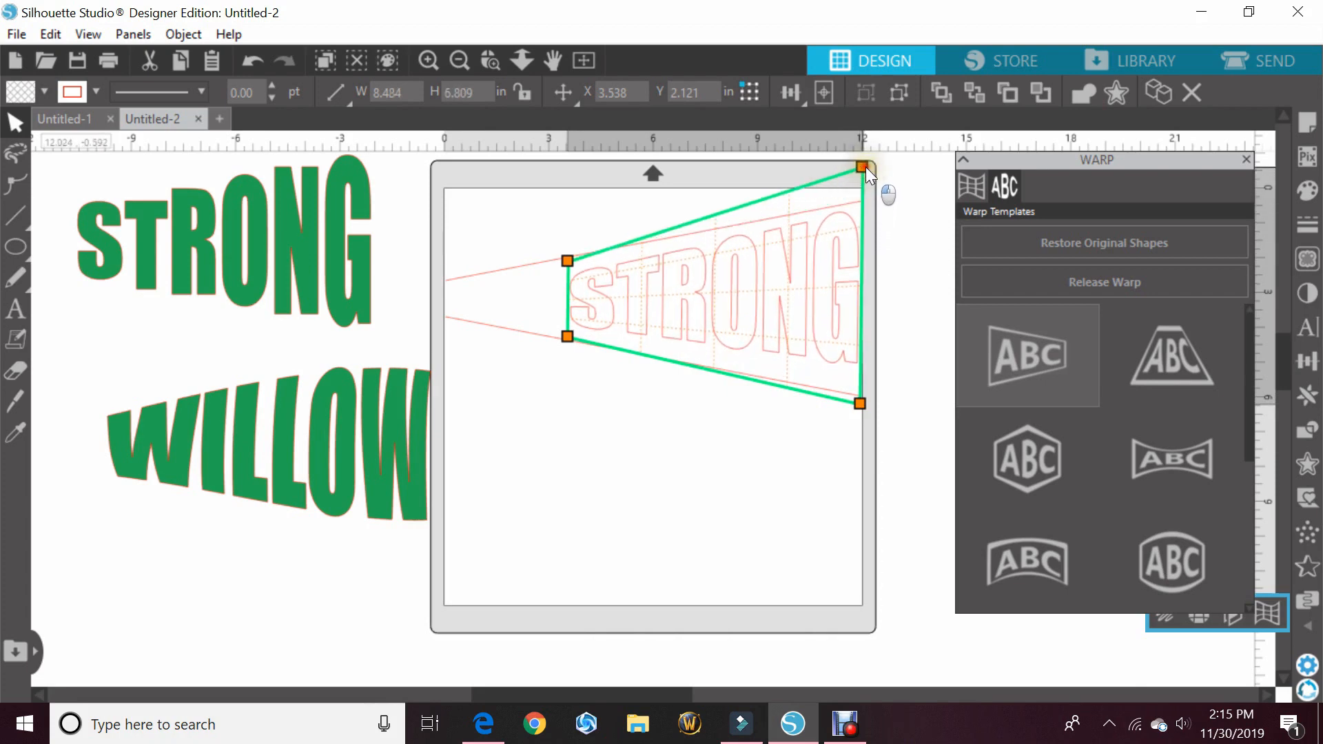
left_click_drag(572, 260, 529, 261)
left_click_drag(567, 336, 517, 333)
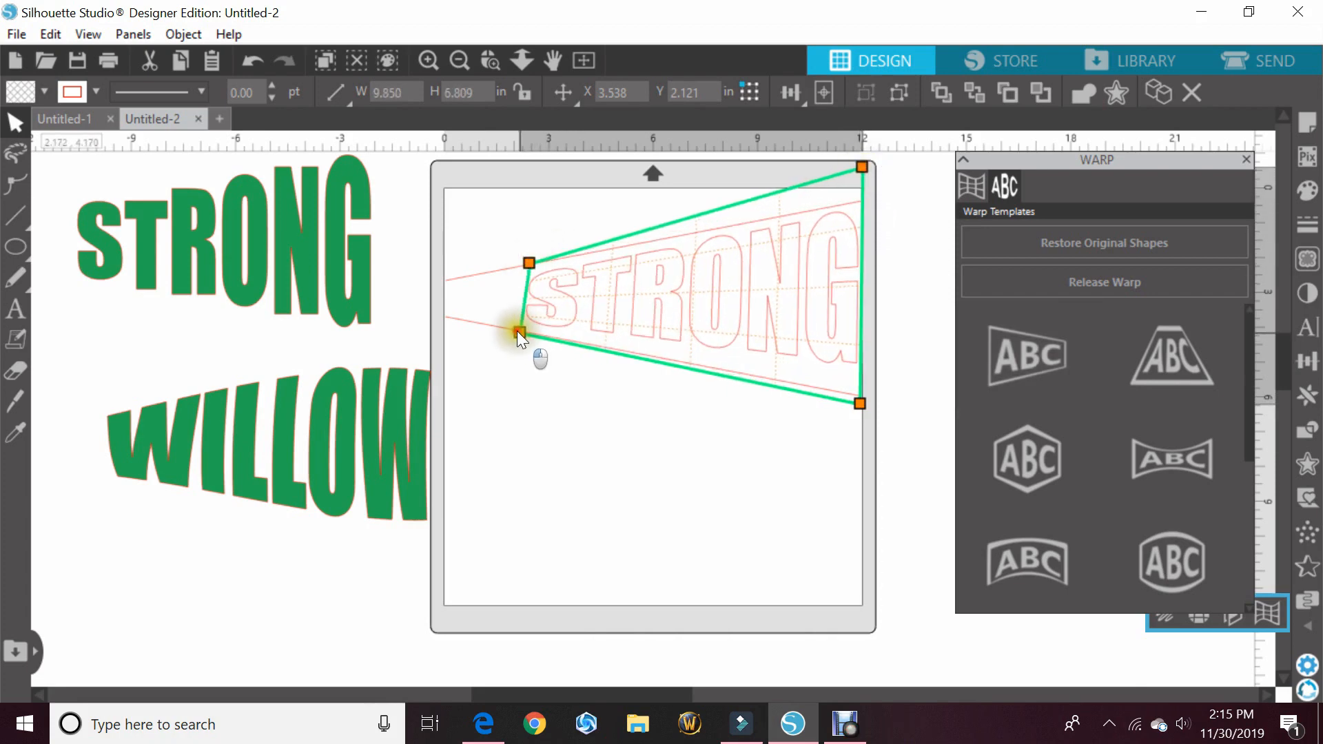
left_click_drag(529, 263, 521, 264)
left_click(704, 527)
Step: Fill the warped STRONG with green and move it off the page, underneath the green WILLOW
left_click(609, 338)
left_click_drag(763, 320, 724, 462)
left_click(43, 93)
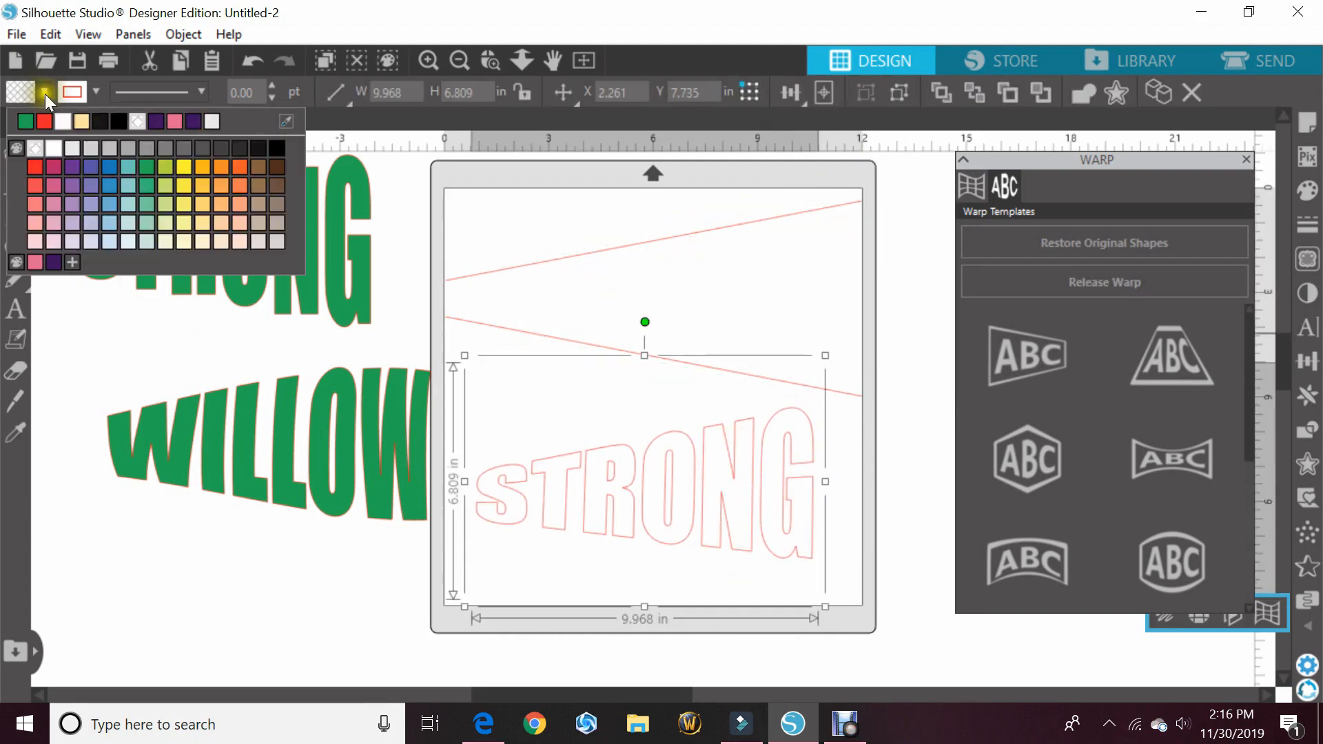
left_click(131, 204)
left_click_drag(684, 529, 301, 640)
left_click(162, 345)
Step: Add the text WILLOW in Impact and move it between the guide lines
left_click(17, 318)
left_click(537, 489)
type("WILLOW")
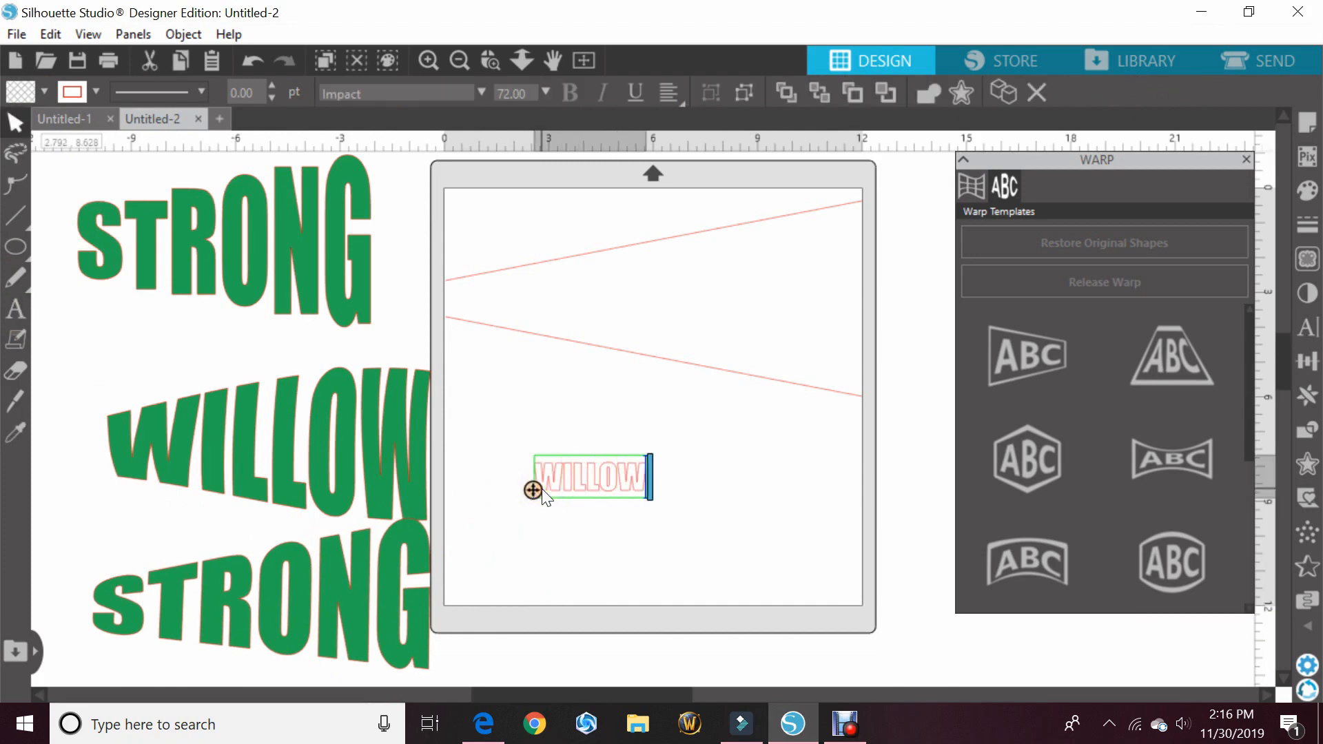
left_click_drag(608, 484, 848, 382)
left_click(1026, 356)
left_click(255, 61)
left_click(255, 61)
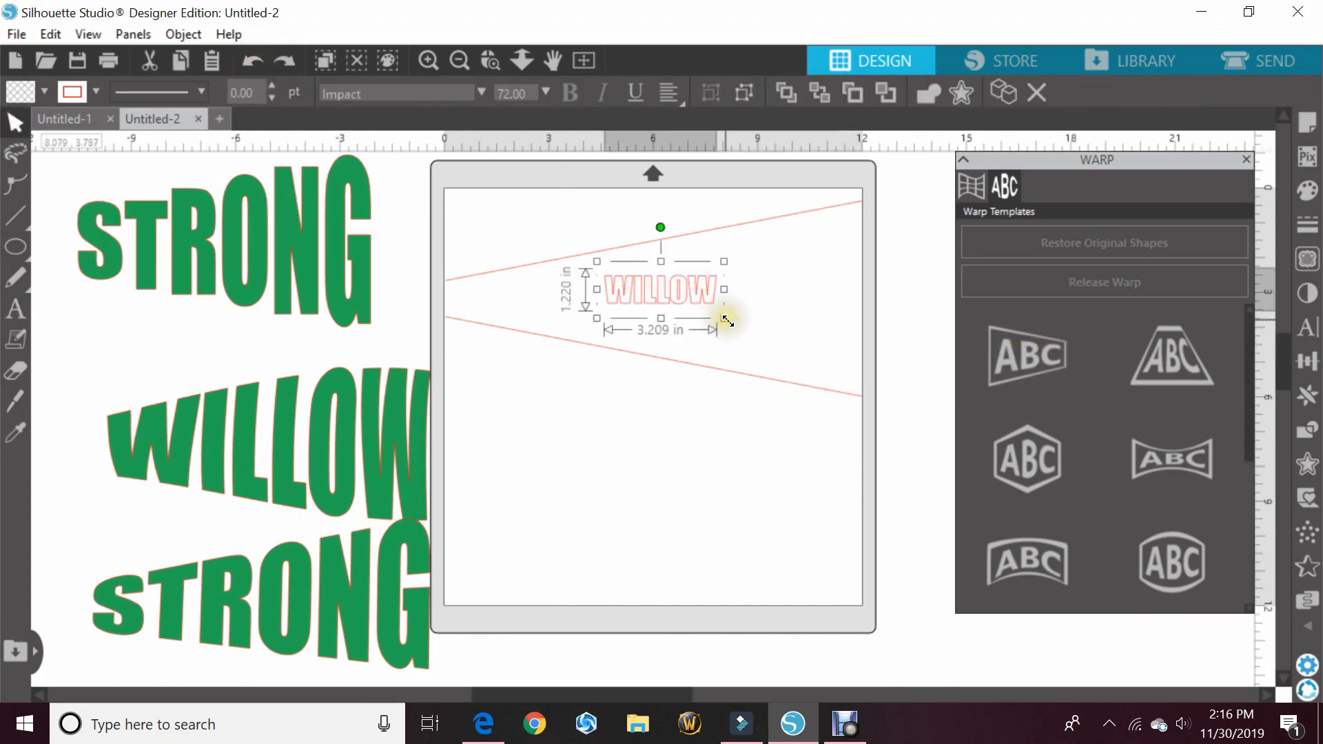
Step: Enlarge WILLOW to fit at the wide end of the guide lines and apply the sideways-tapering warp template
left_click_drag(724, 317, 901, 362)
left_click_drag(765, 310, 729, 296)
left_click(1027, 356)
Step: Reshape WILLOW's warp corners so the word widens along the guide lines, about 9.43 in wide by 6.77 in high
left_click_drag(860, 318, 866, 408)
left_click_drag(859, 281, 861, 172)
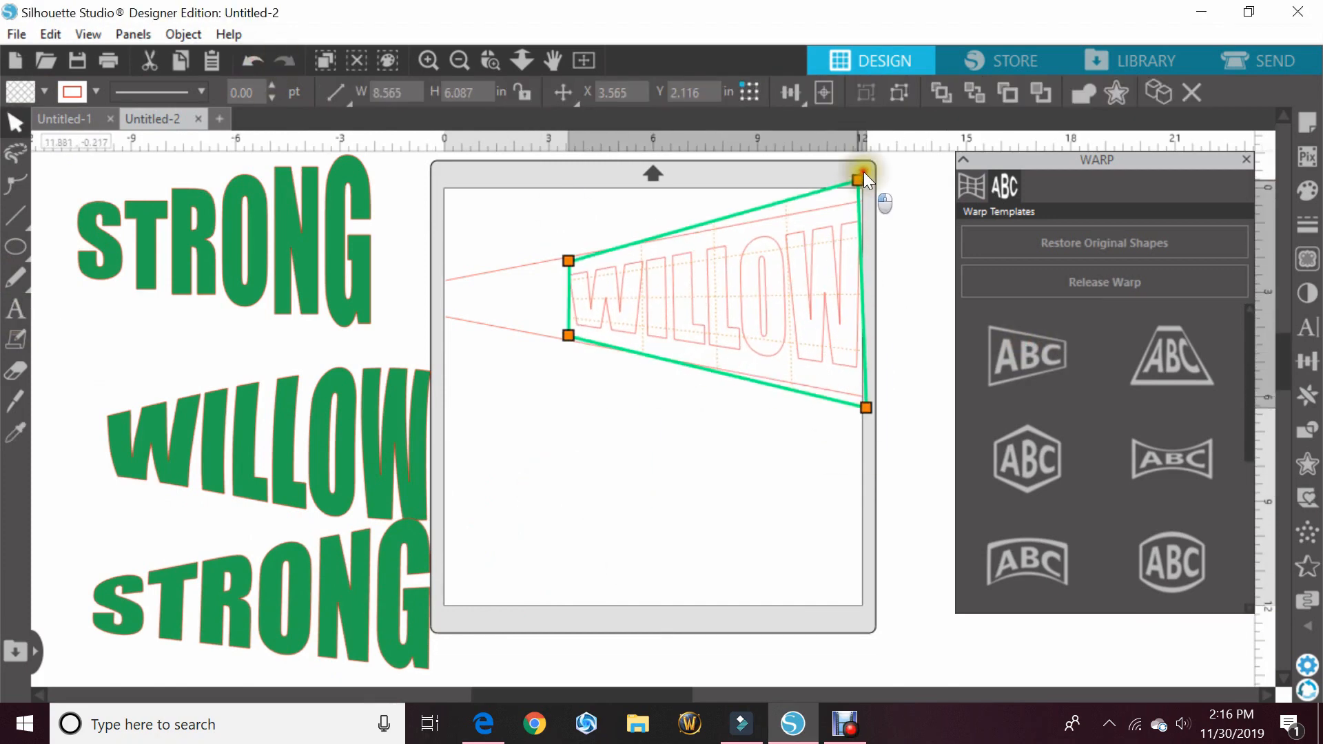
left_click_drag(569, 336, 540, 337)
left_click_drag(569, 261, 537, 271)
left_click(696, 468)
Step: Move the warped WILLOW below the guide lines to the lower edge of the page and fill it with green
left_click_drag(777, 324, 732, 606)
left_click(31, 91)
left_click(31, 165)
Step: Move the warped green STRONG onto the page directly above the warped WILLOW
left_click(373, 373)
left_click(567, 419)
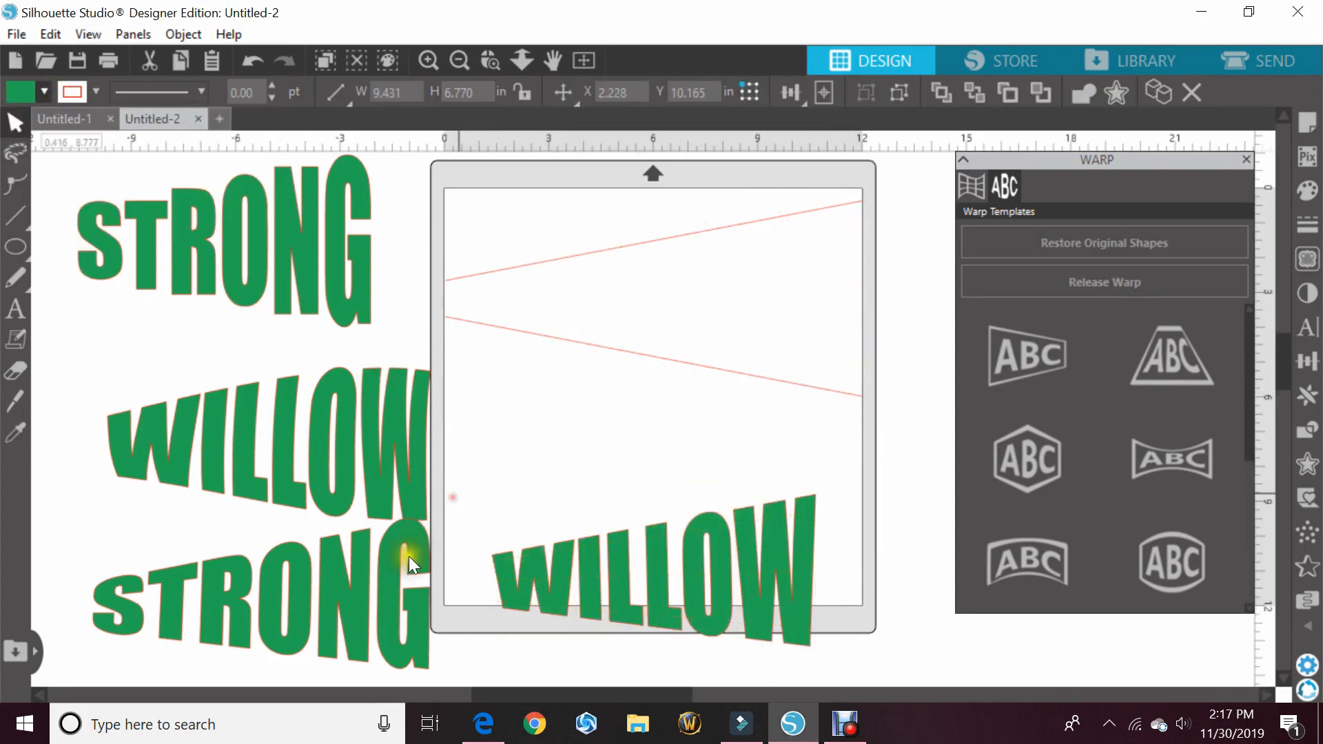
left_click_drag(408, 556, 799, 382)
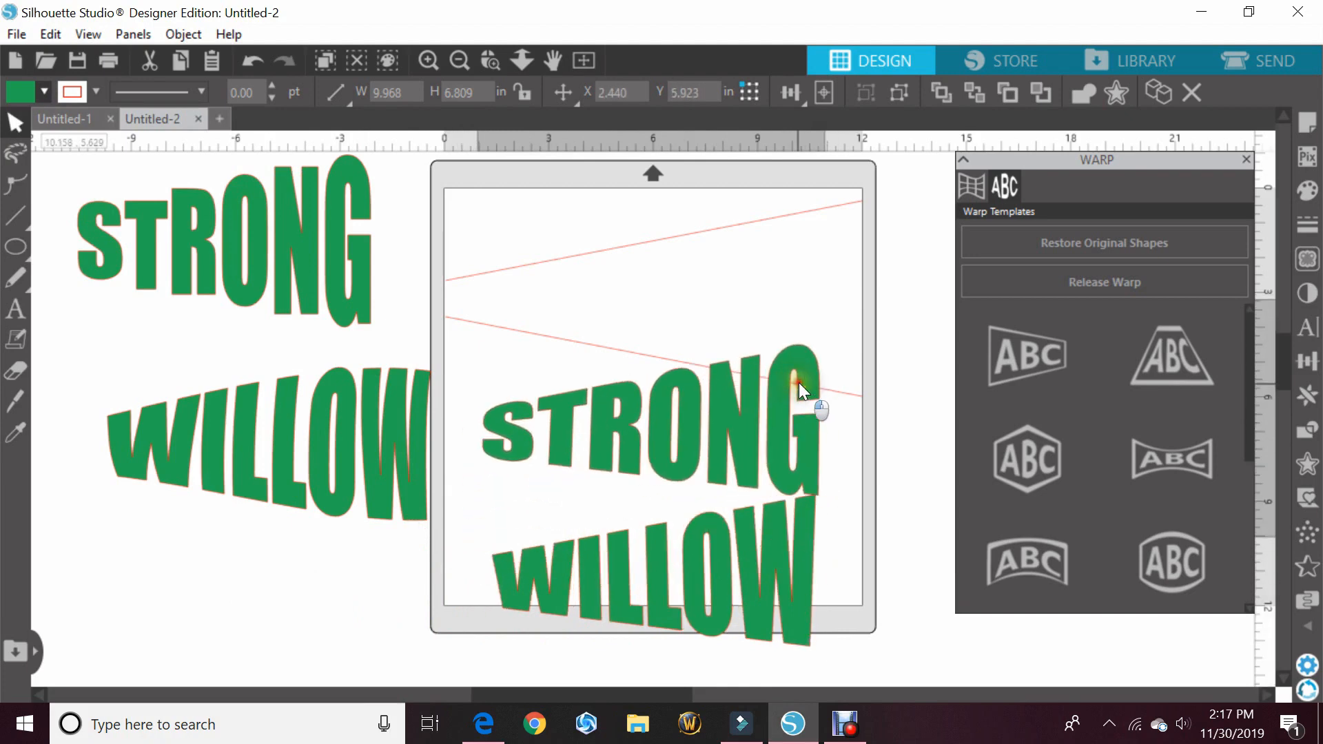